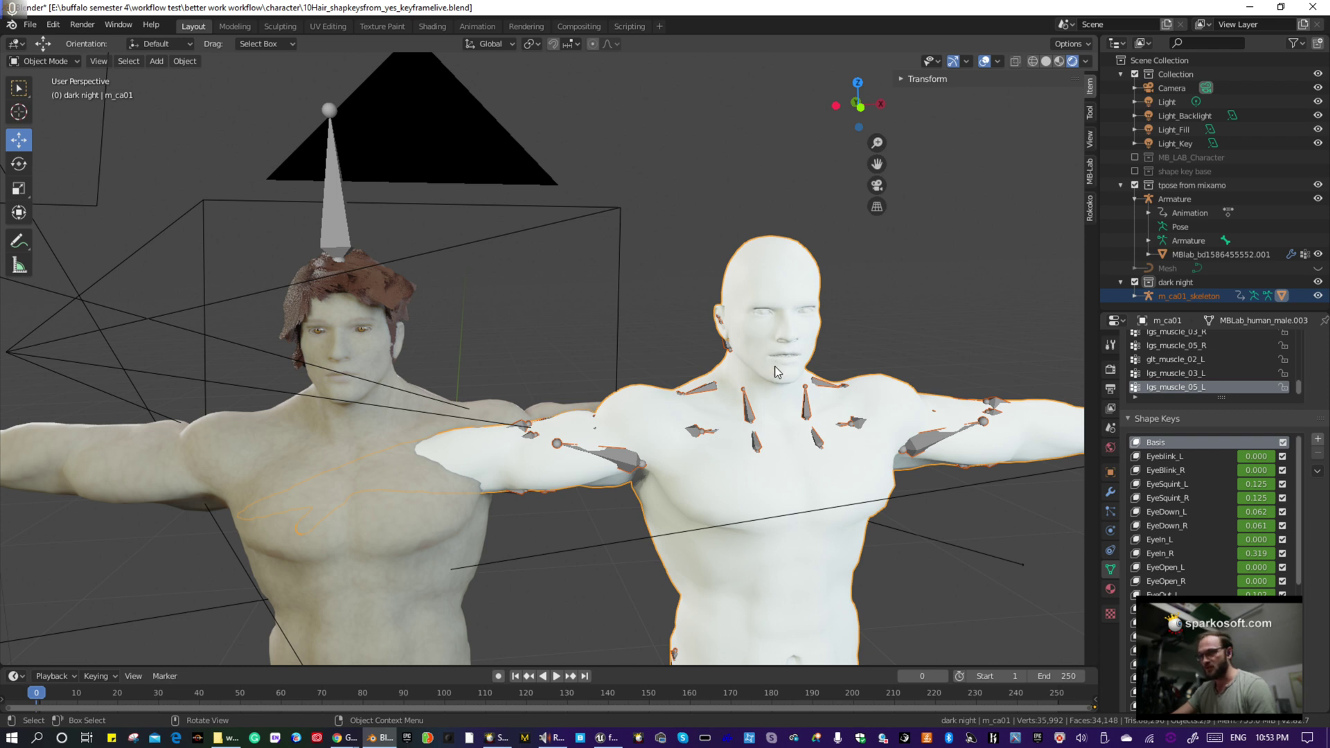
Step: Play the scene animation to view the bald character's facial motion, and return the playhead to frame 0
key("space")
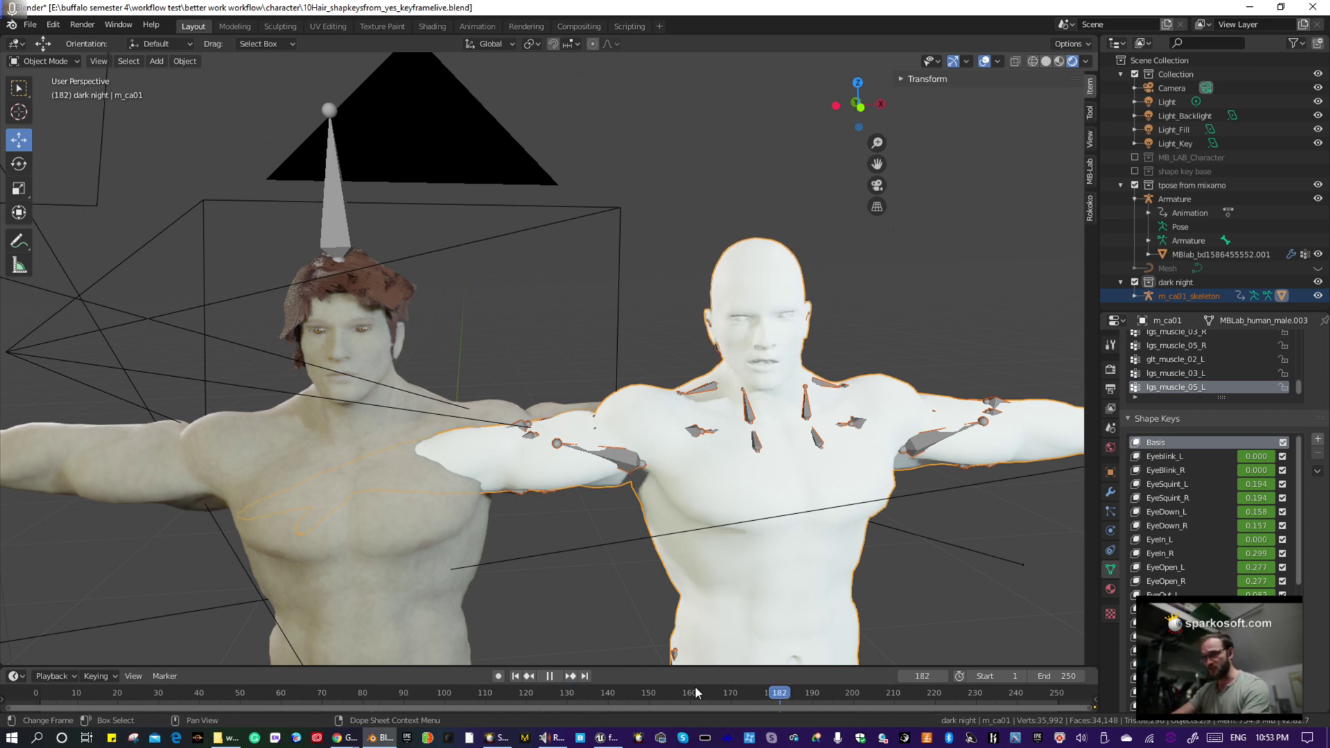
left_click(42, 693)
left_click_drag(42, 693, 35, 695)
key("space")
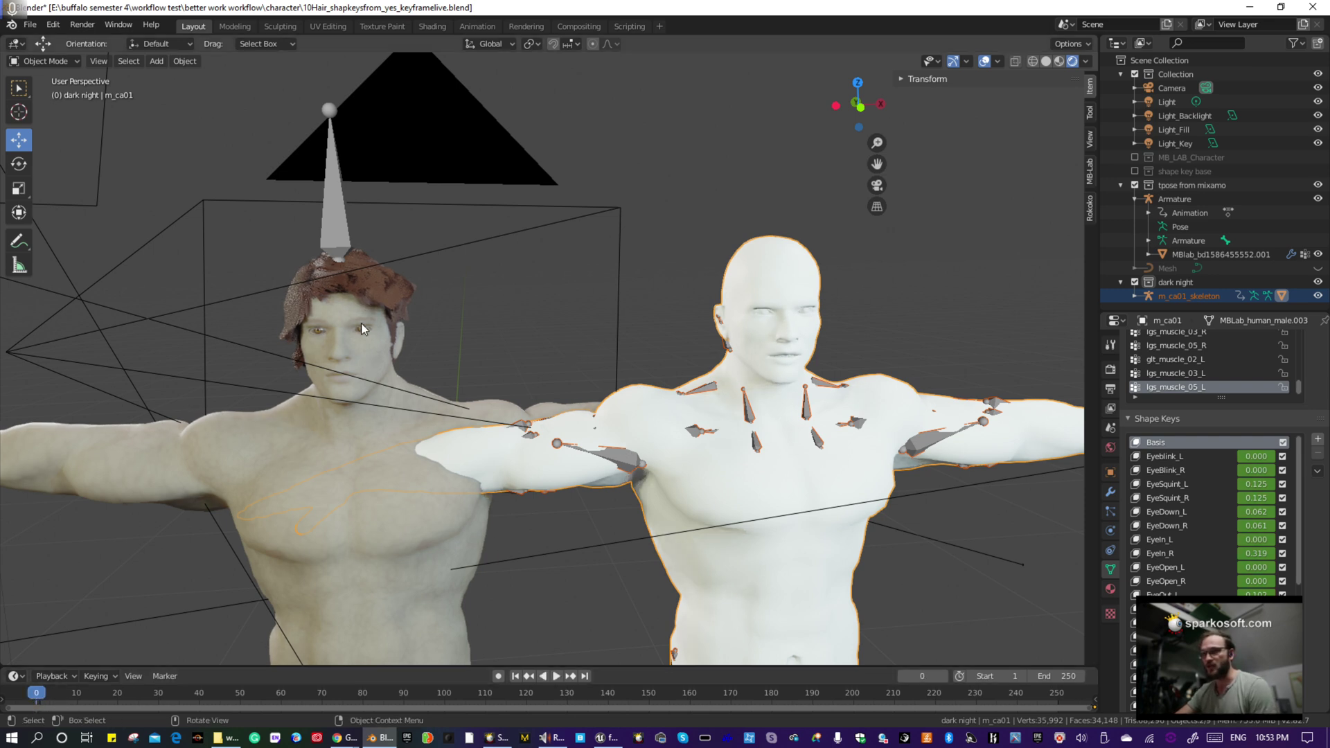
Step: Select the haired character's mesh and check its Eyeblink_L and following shape keys while playing the animation, returning to frame 1
left_click(356, 295)
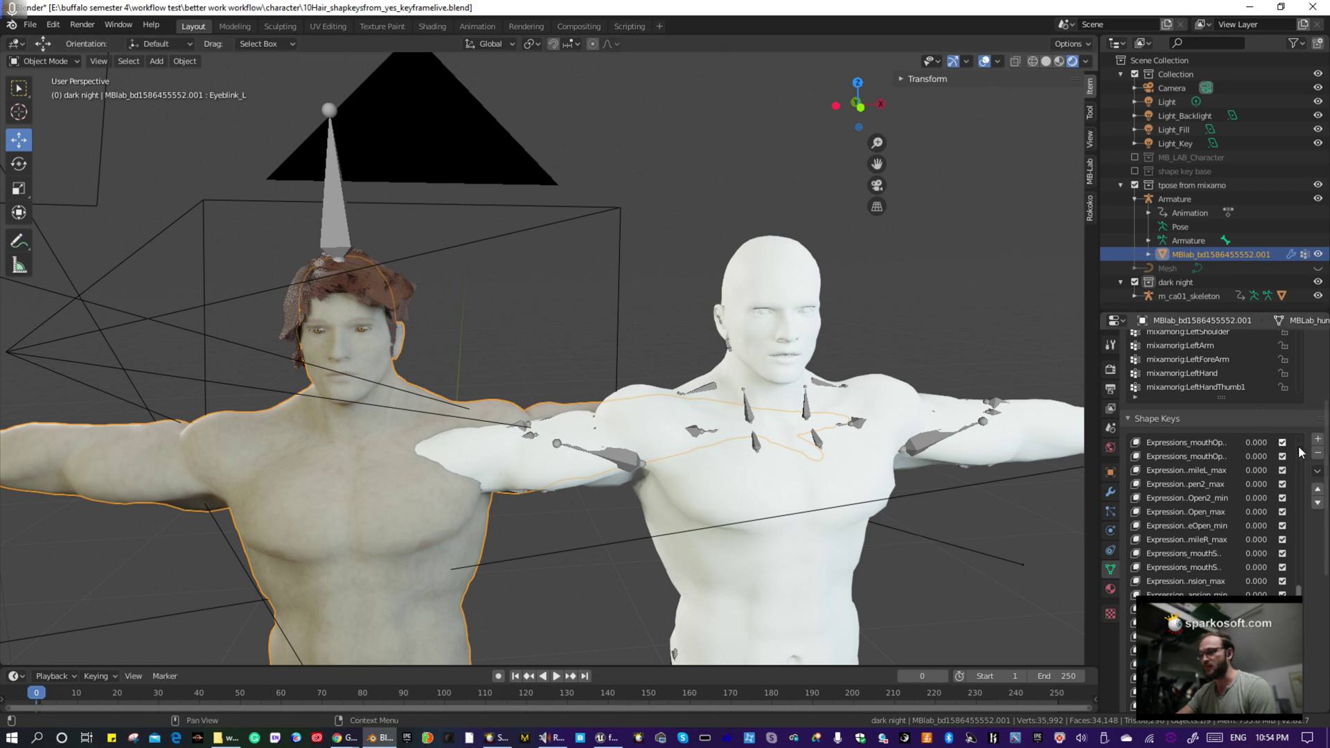
scroll(1206, 492, "down", 4)
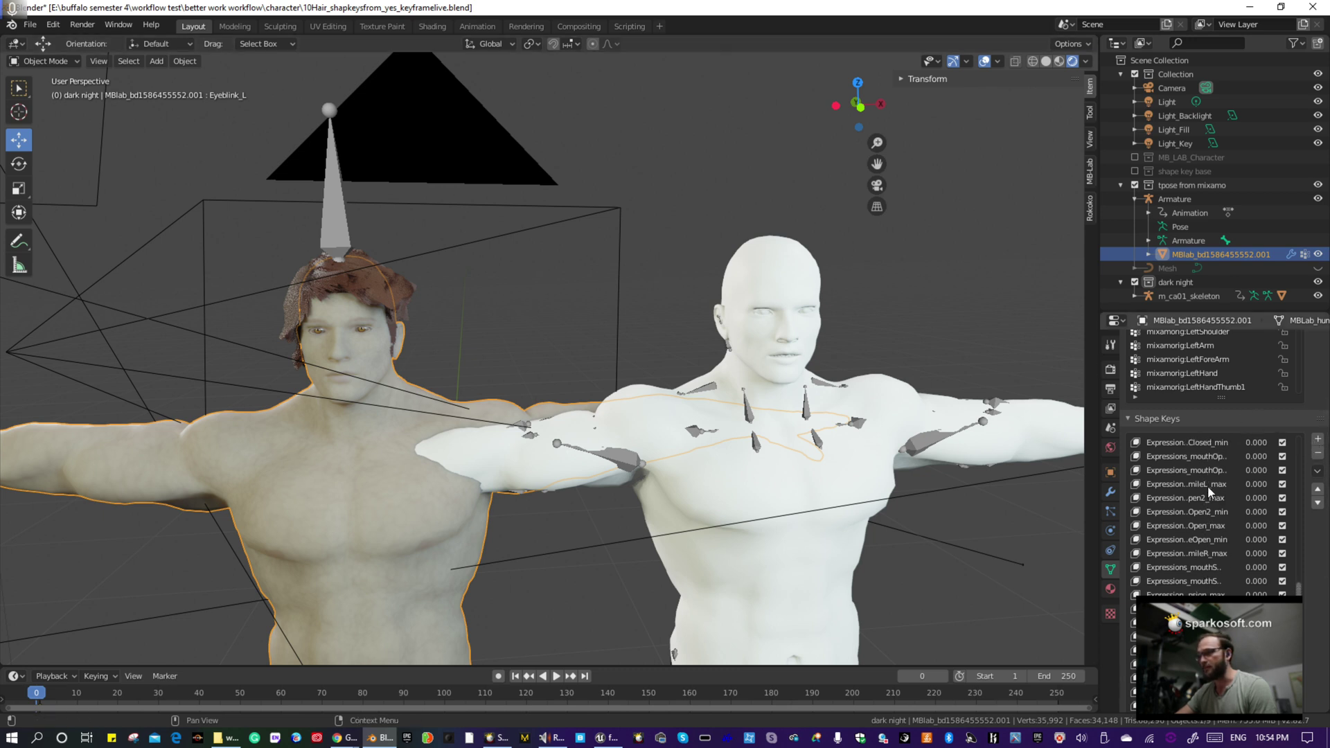
scroll(1207, 488, "down", 5)
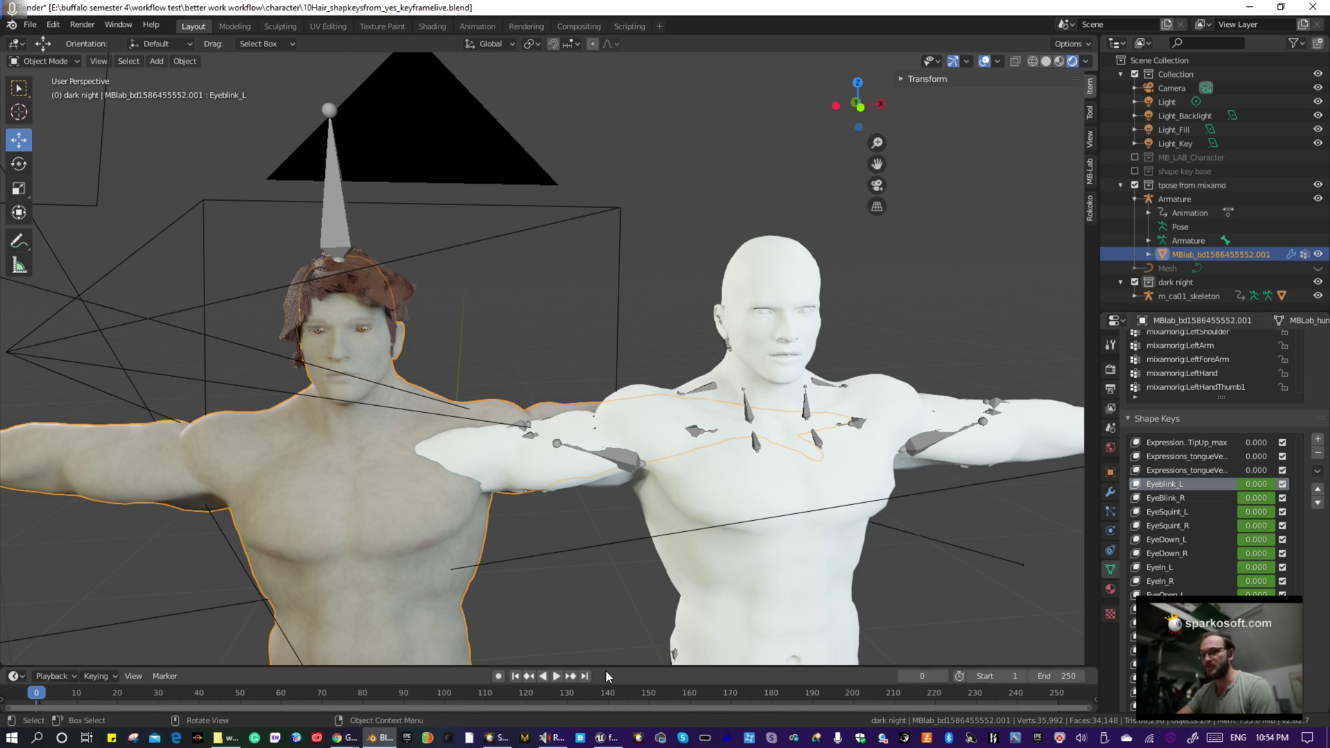
left_click(314, 695)
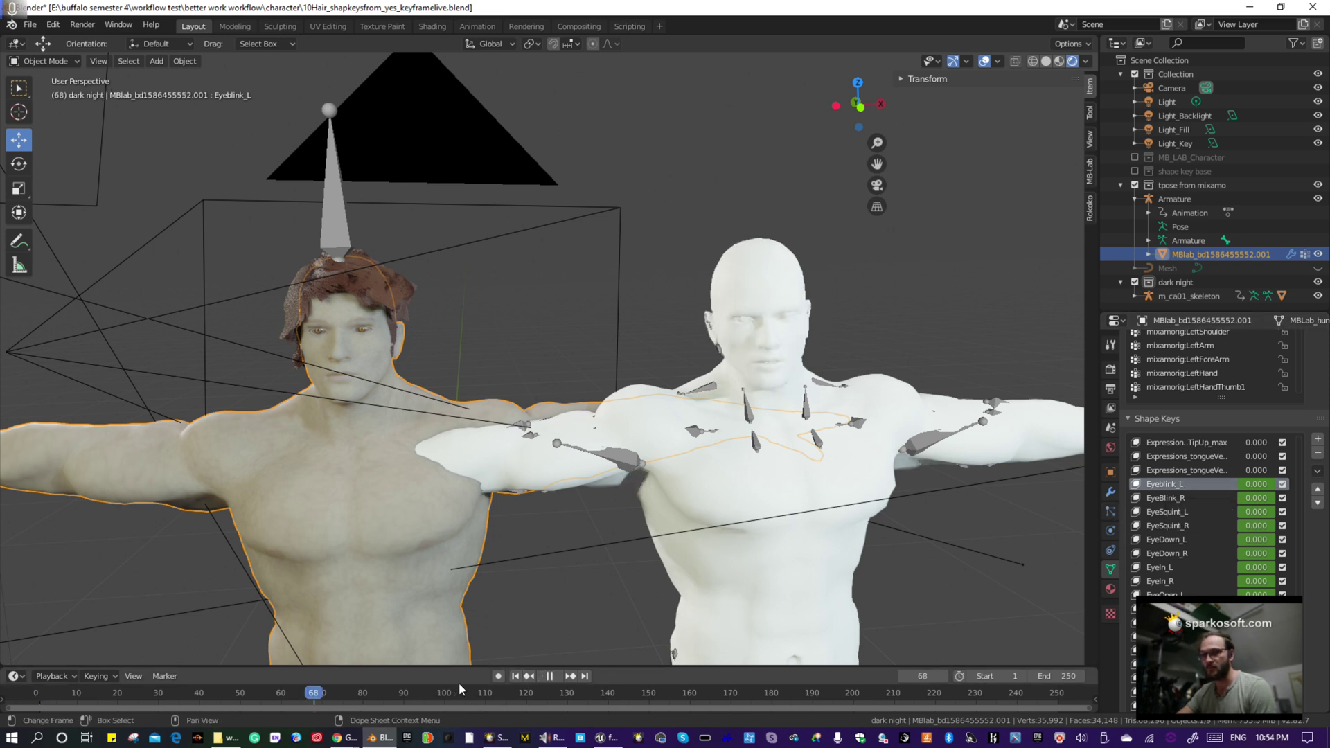
left_click(515, 676)
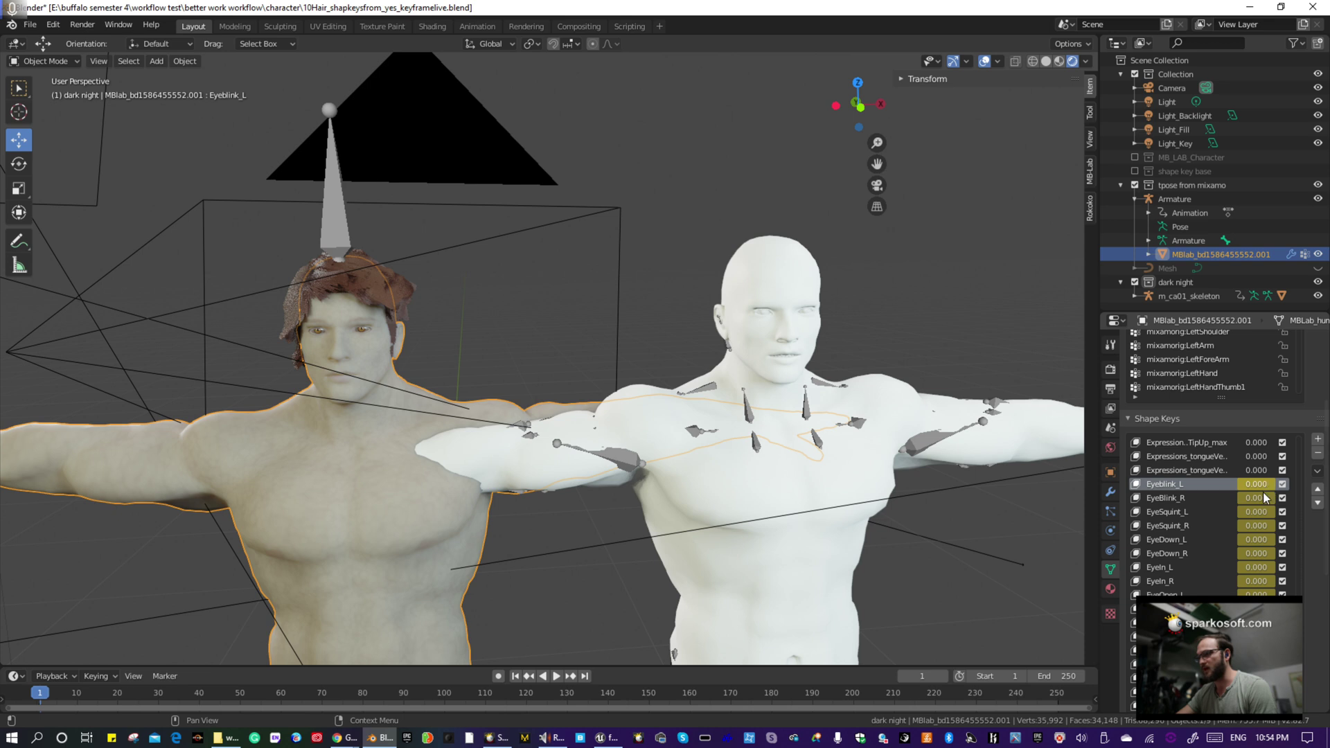
Step: Try keyframing the haired character's pupil-dilatation max and min and adjacent tongue shape keys at frame 1, and undo the keyframes
scroll(1262, 492, "down", 6)
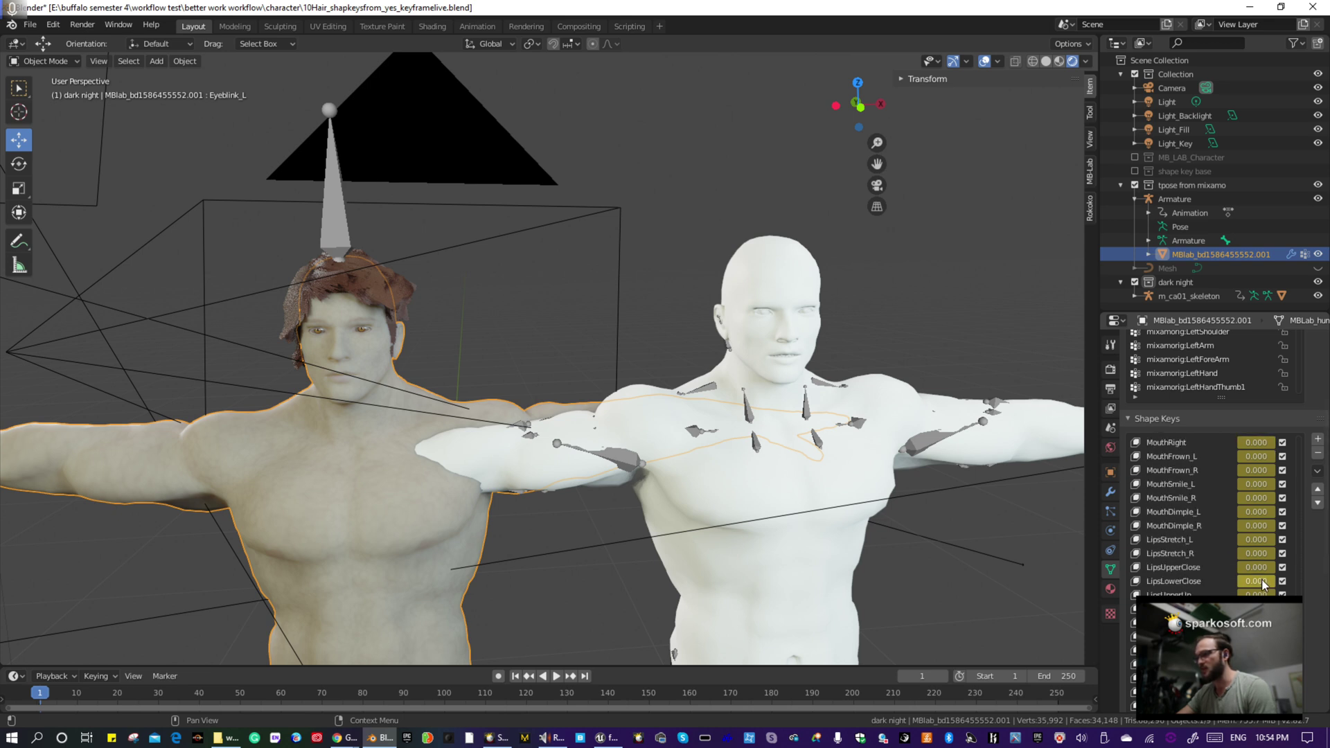
scroll(1262, 579, "up", 6)
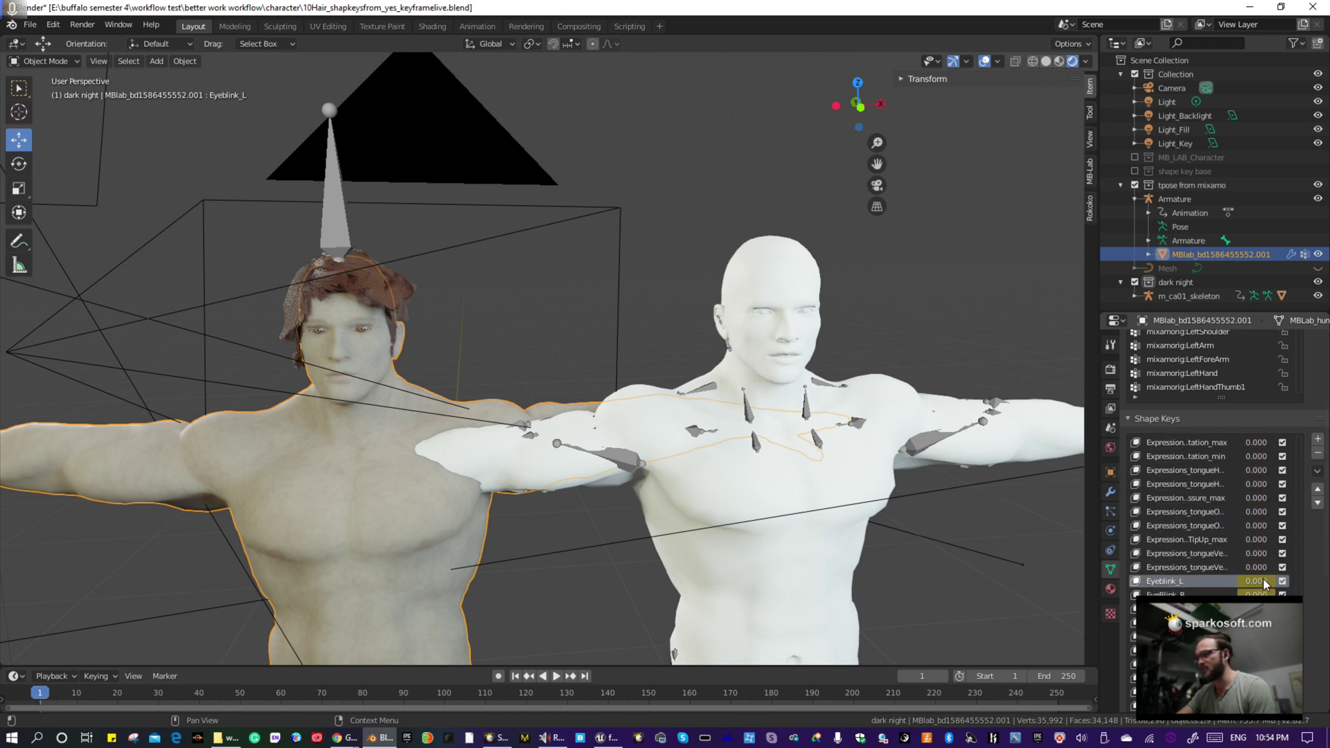
scroll(1262, 579, "up", 2)
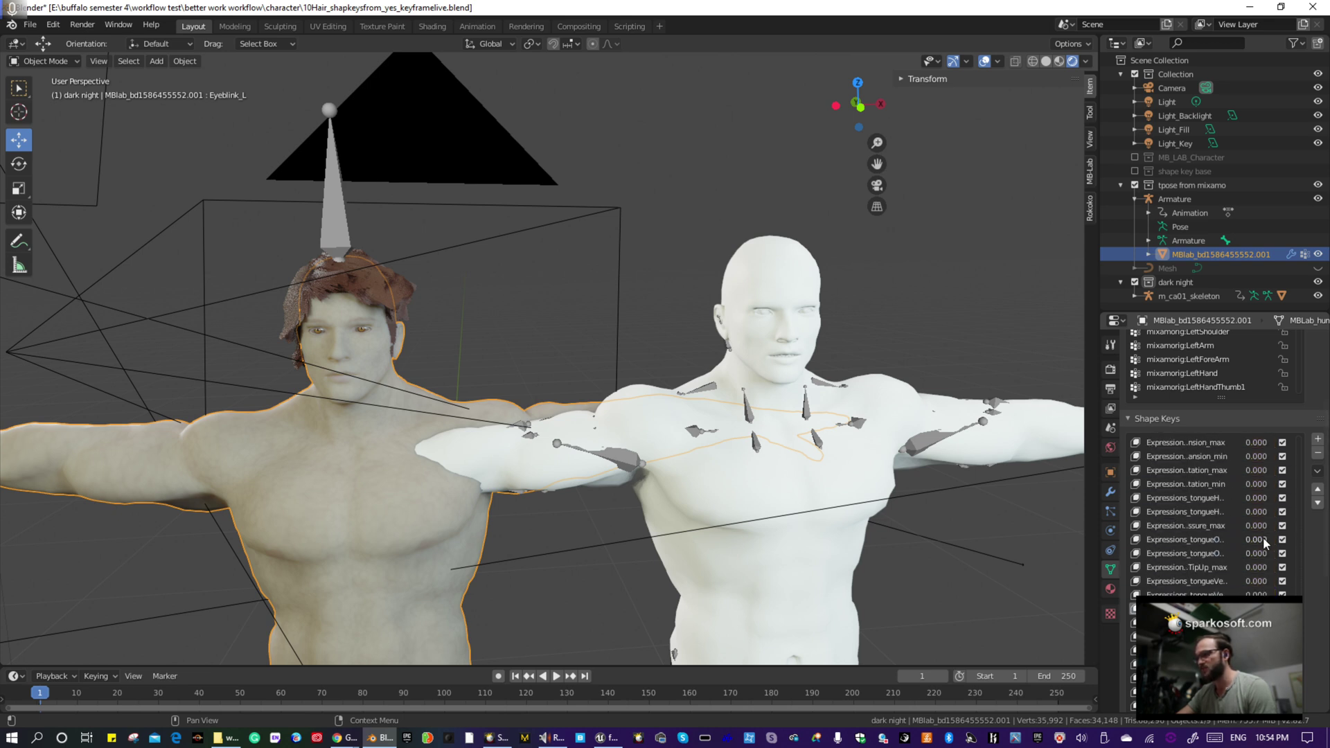
left_click(1215, 469)
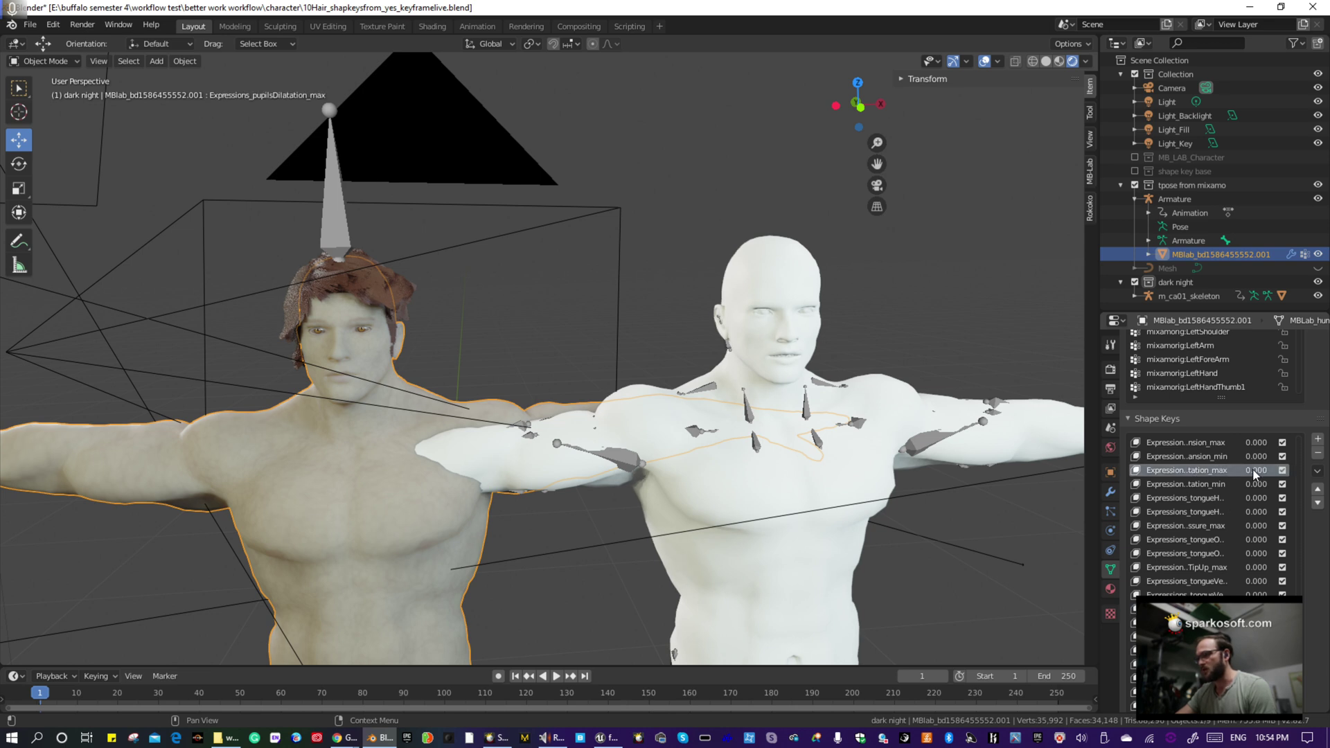
right_click(1257, 469)
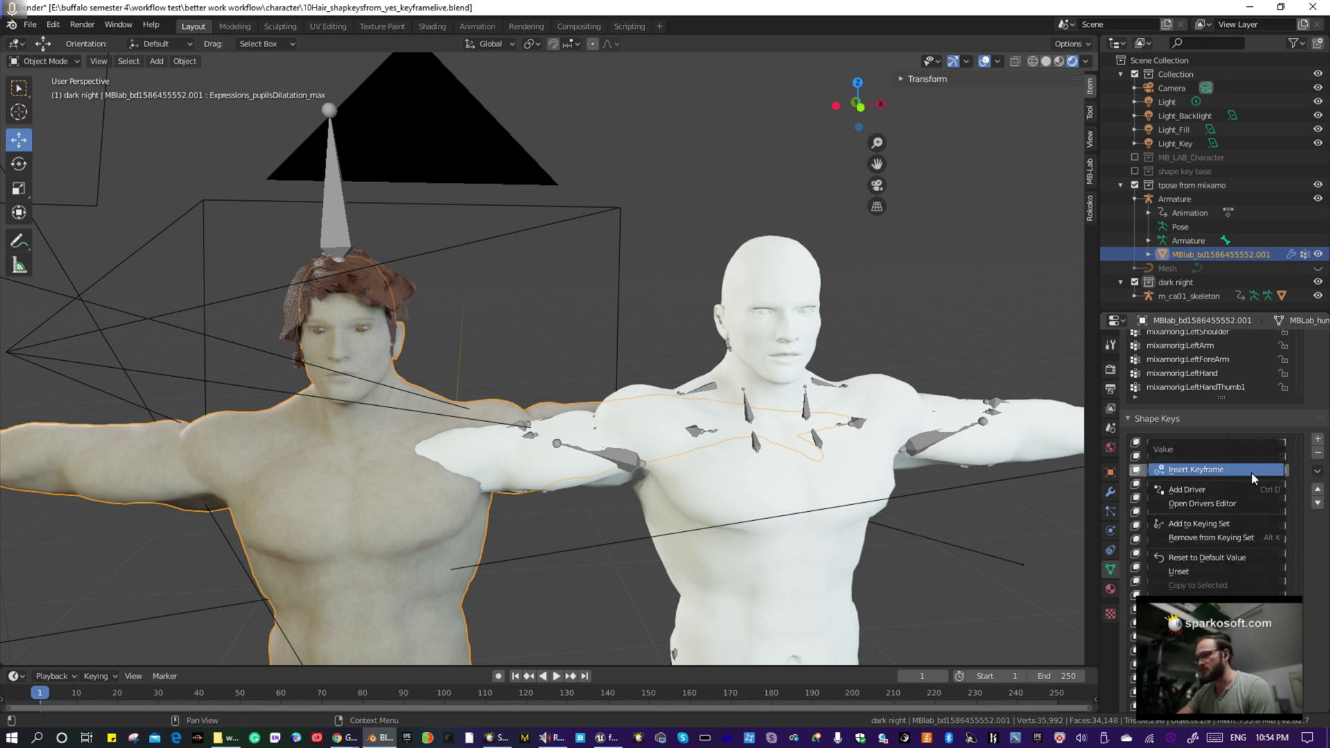
left_click(1252, 472)
right_click(1262, 485)
left_click(1263, 488)
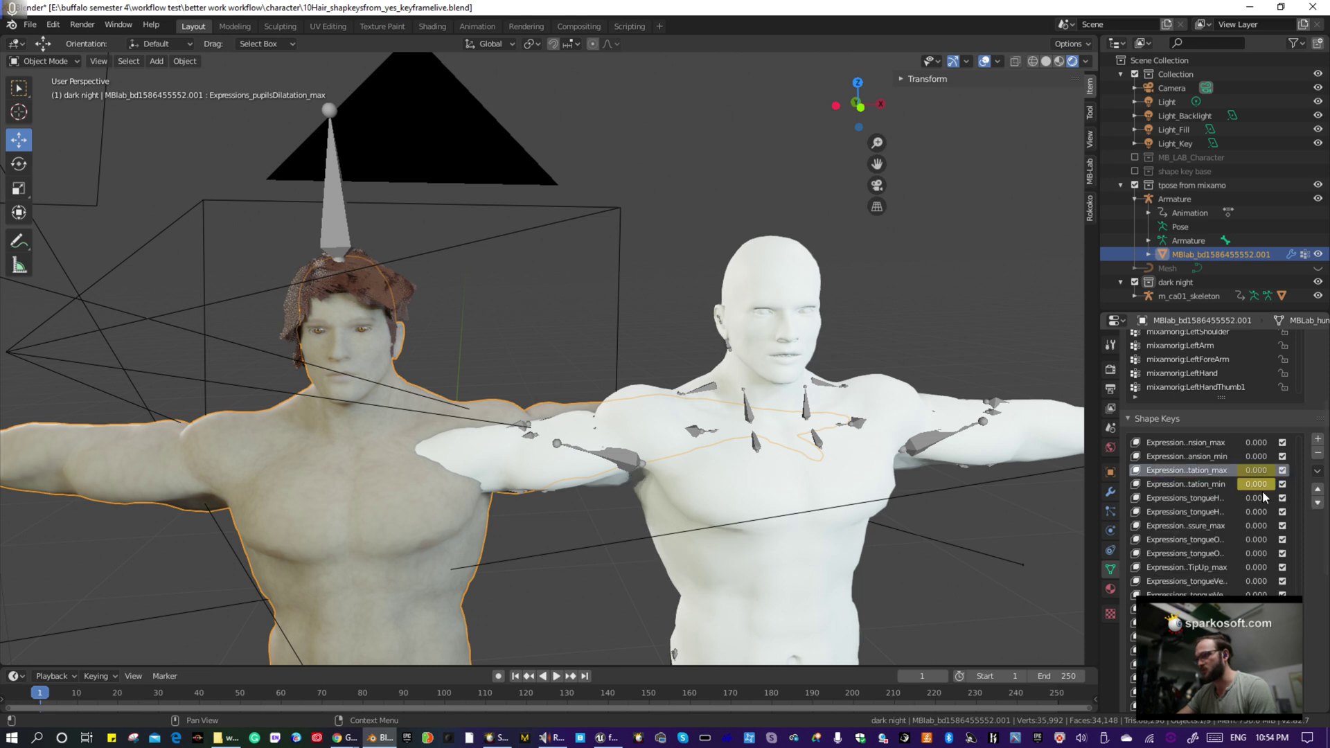
right_click(1262, 495)
left_click(1262, 497)
right_click(1262, 510)
left_click(1262, 511)
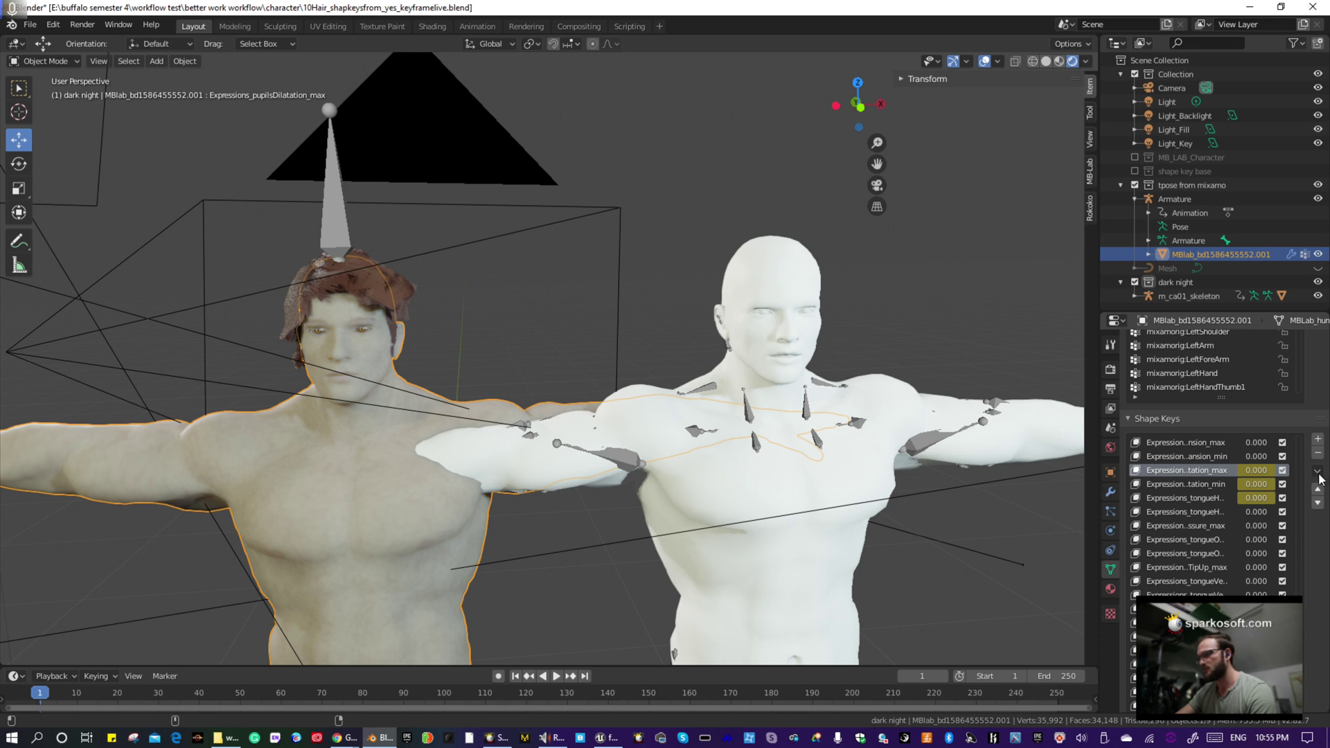
key("ctrl+z")
key("ctrl+z")
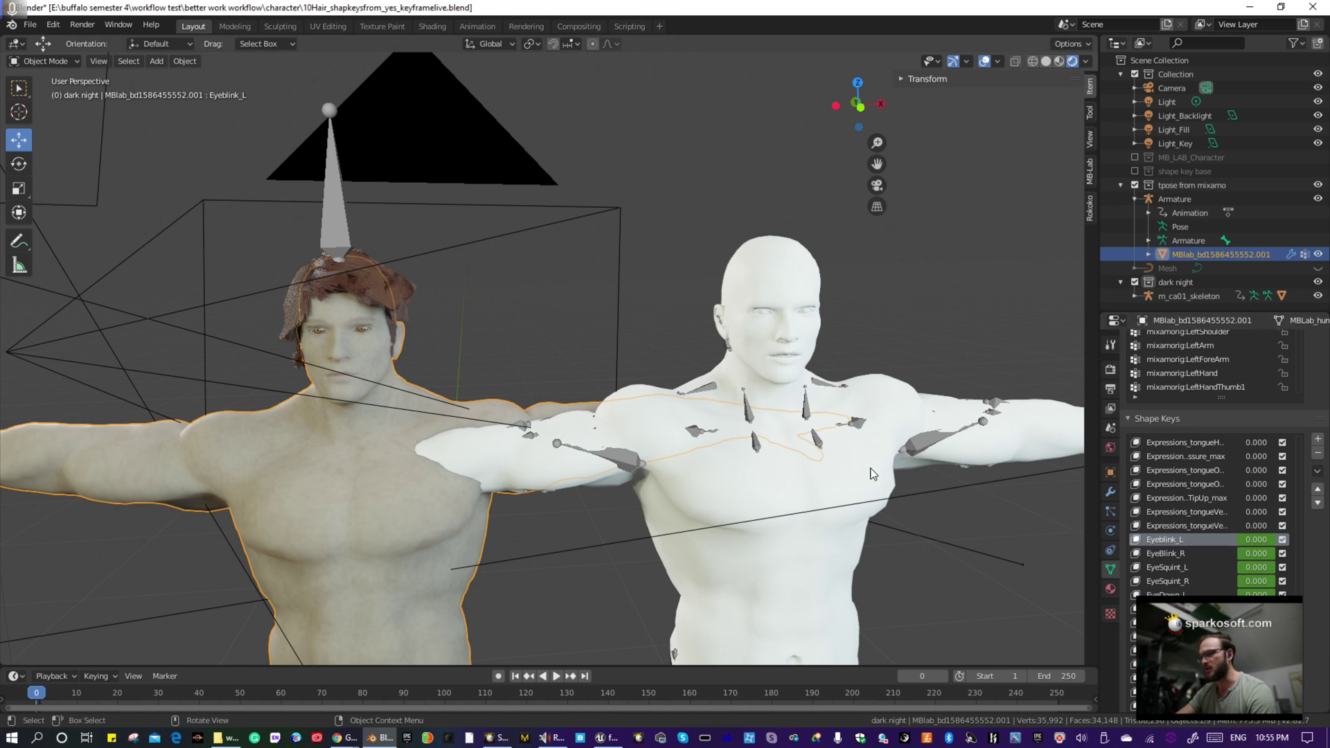
Step: Select the bald character's mesh and enlarge the timeline area as a Dope Sheet editor to display its keyframes
left_click(858, 489)
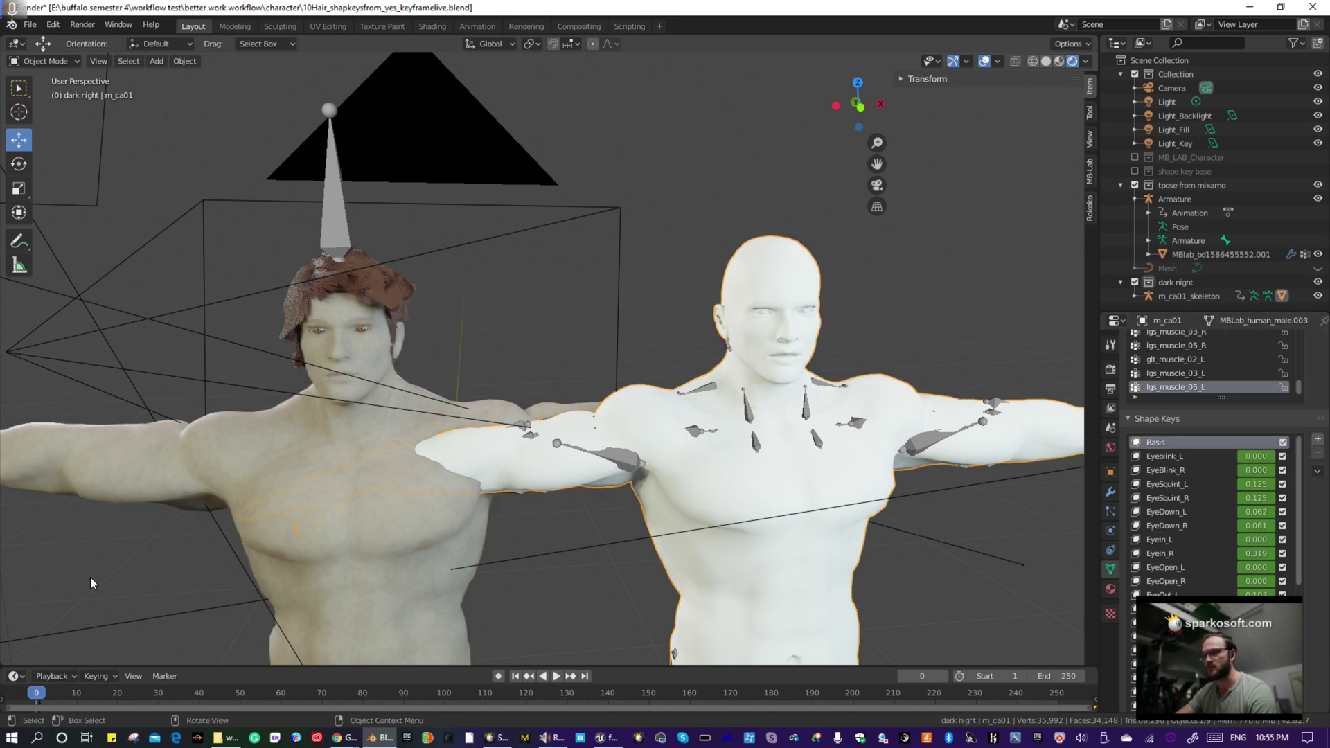
left_click_drag(194, 667, 198, 494)
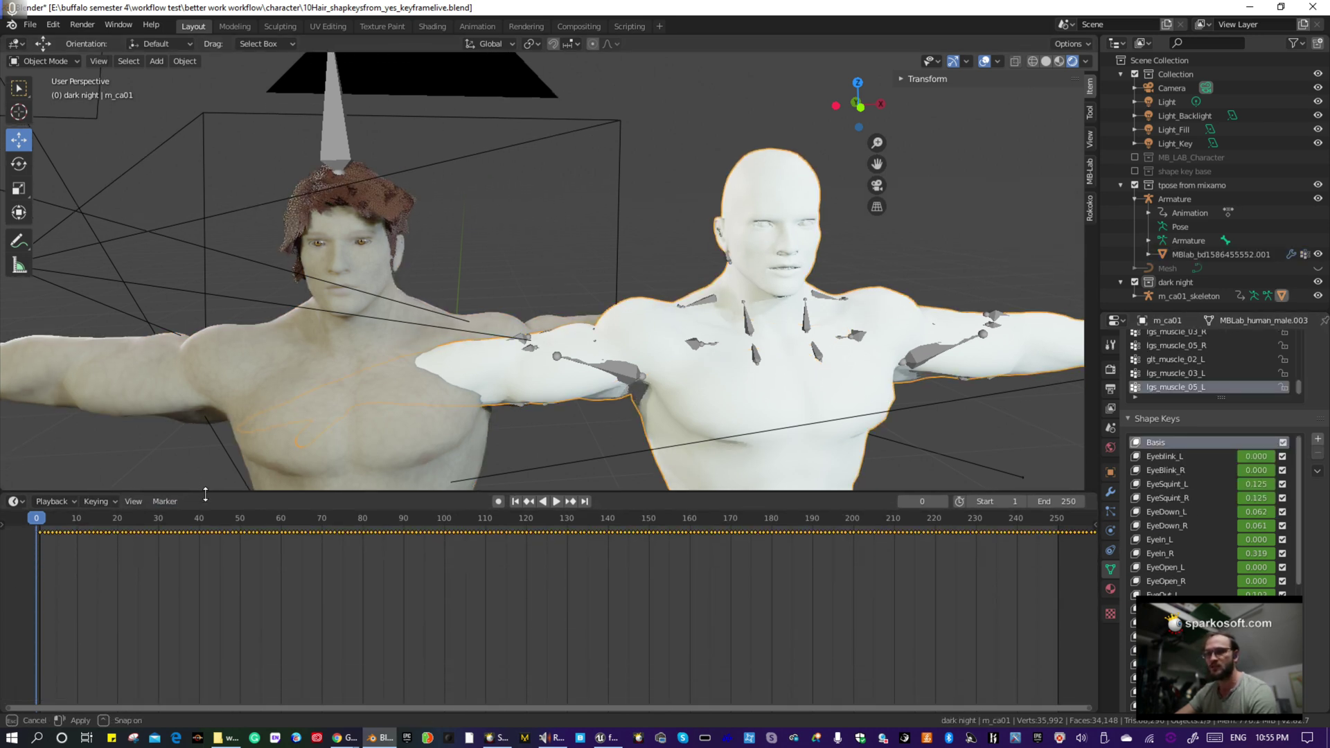
left_click(17, 504)
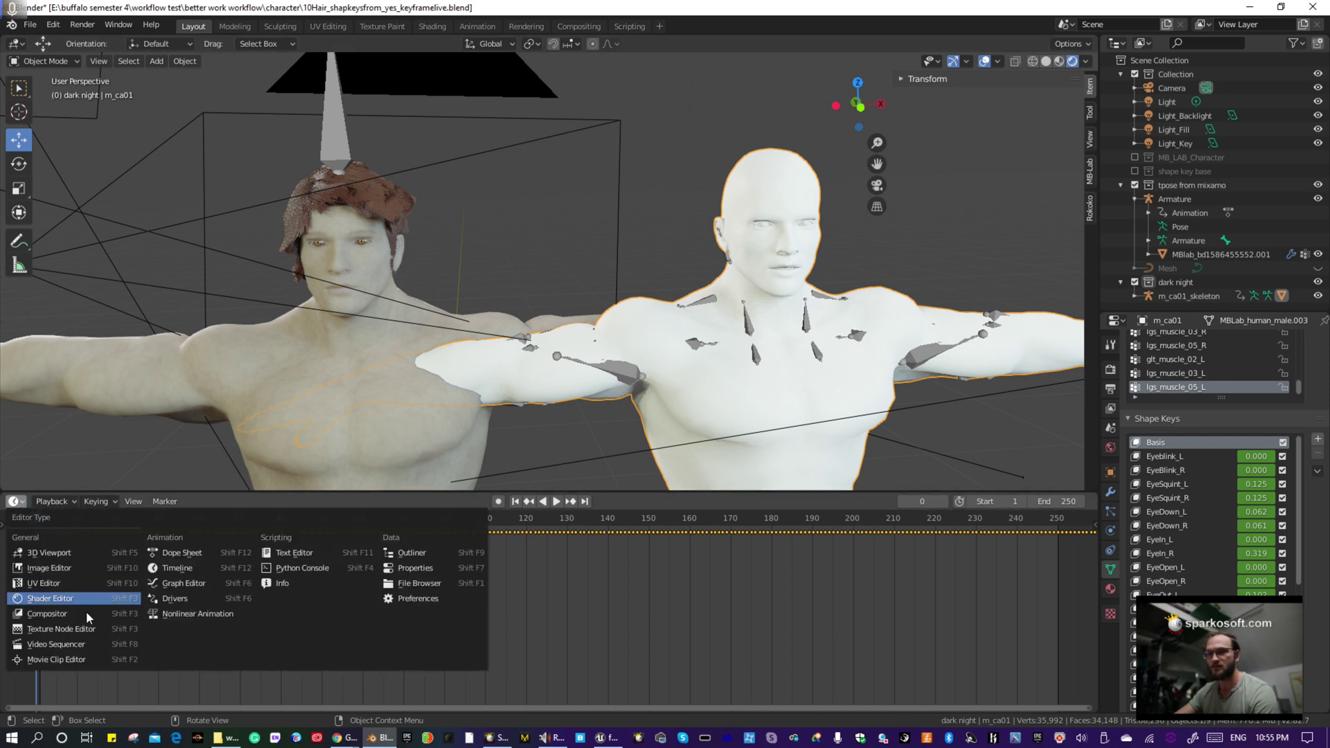
left_click(186, 553)
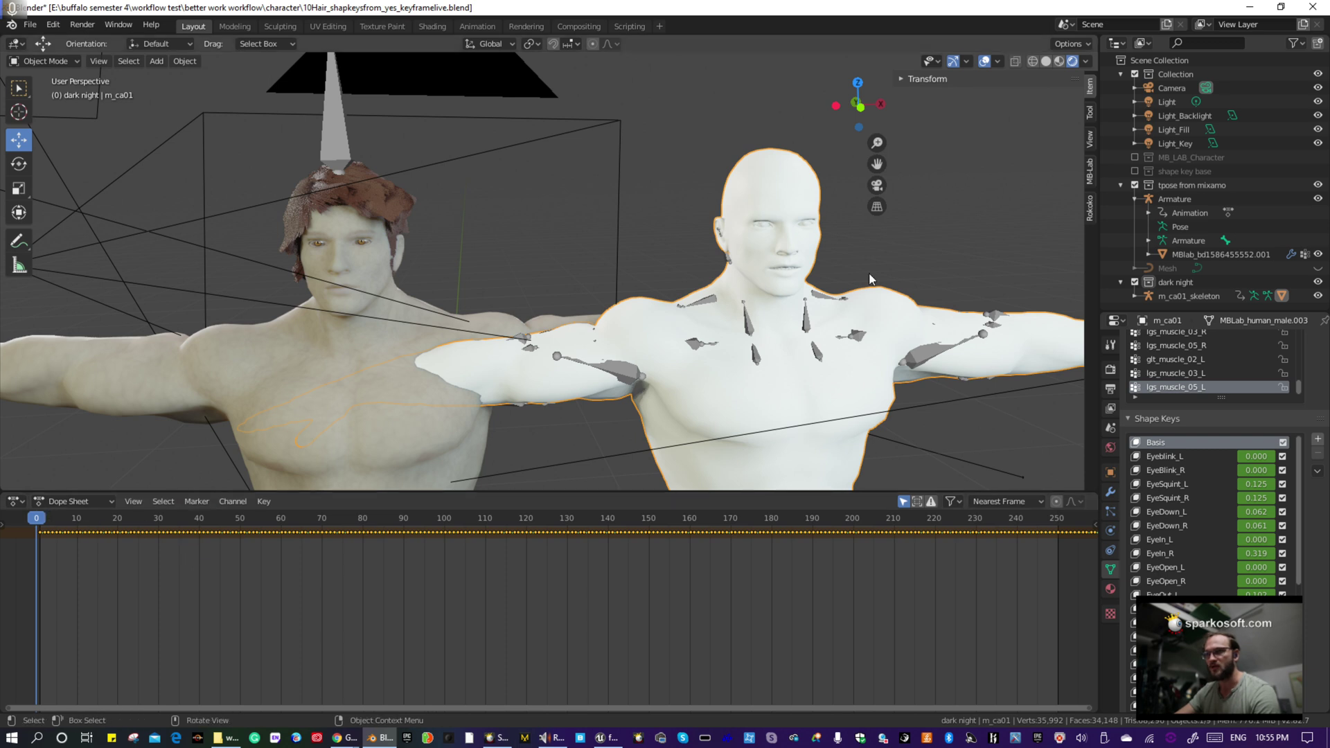
key("alt+a")
left_click(832, 373)
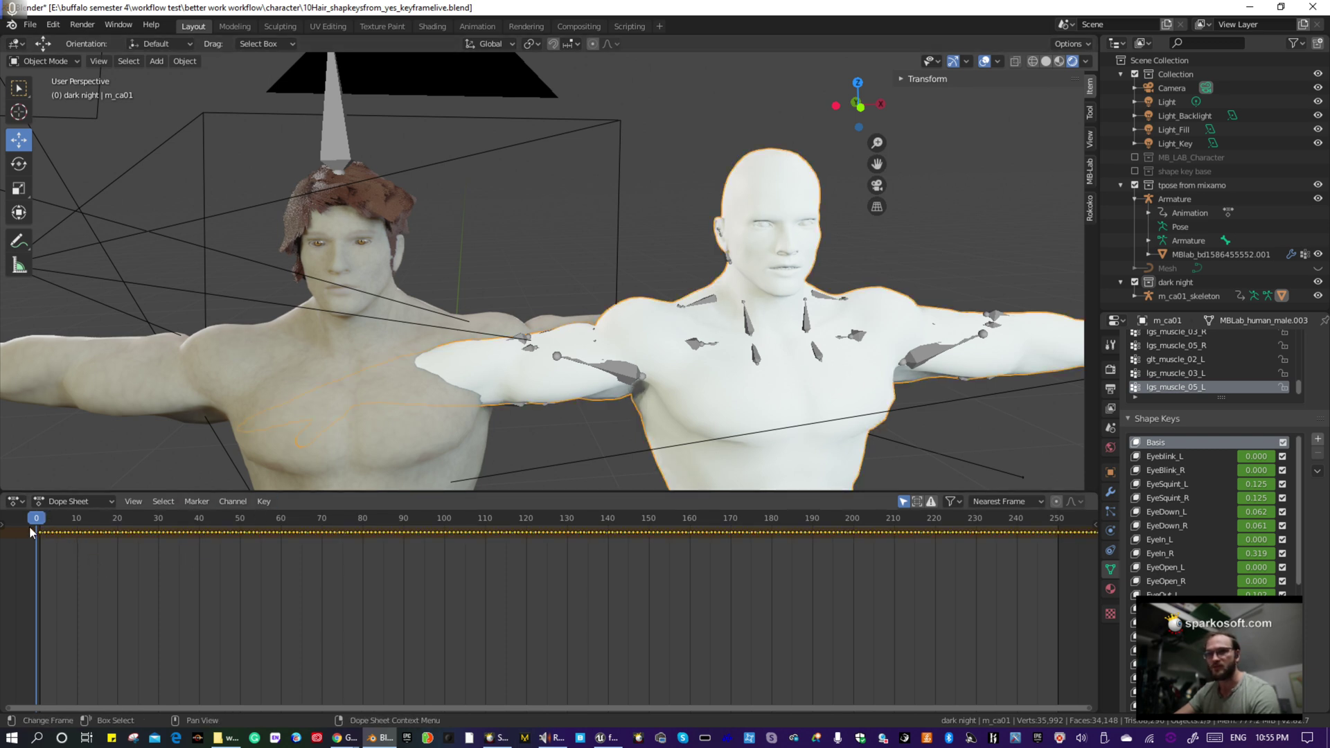
left_click(5, 527)
left_click(7, 533)
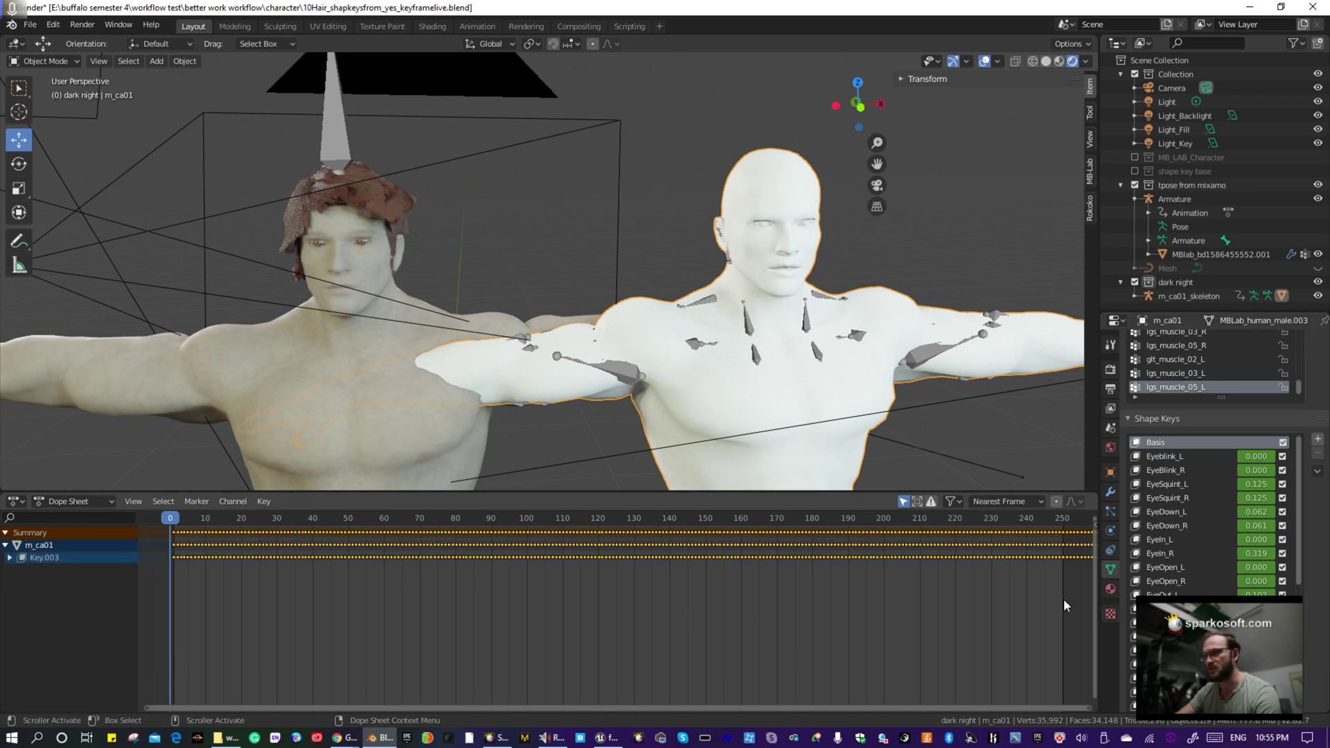
left_click(10, 559)
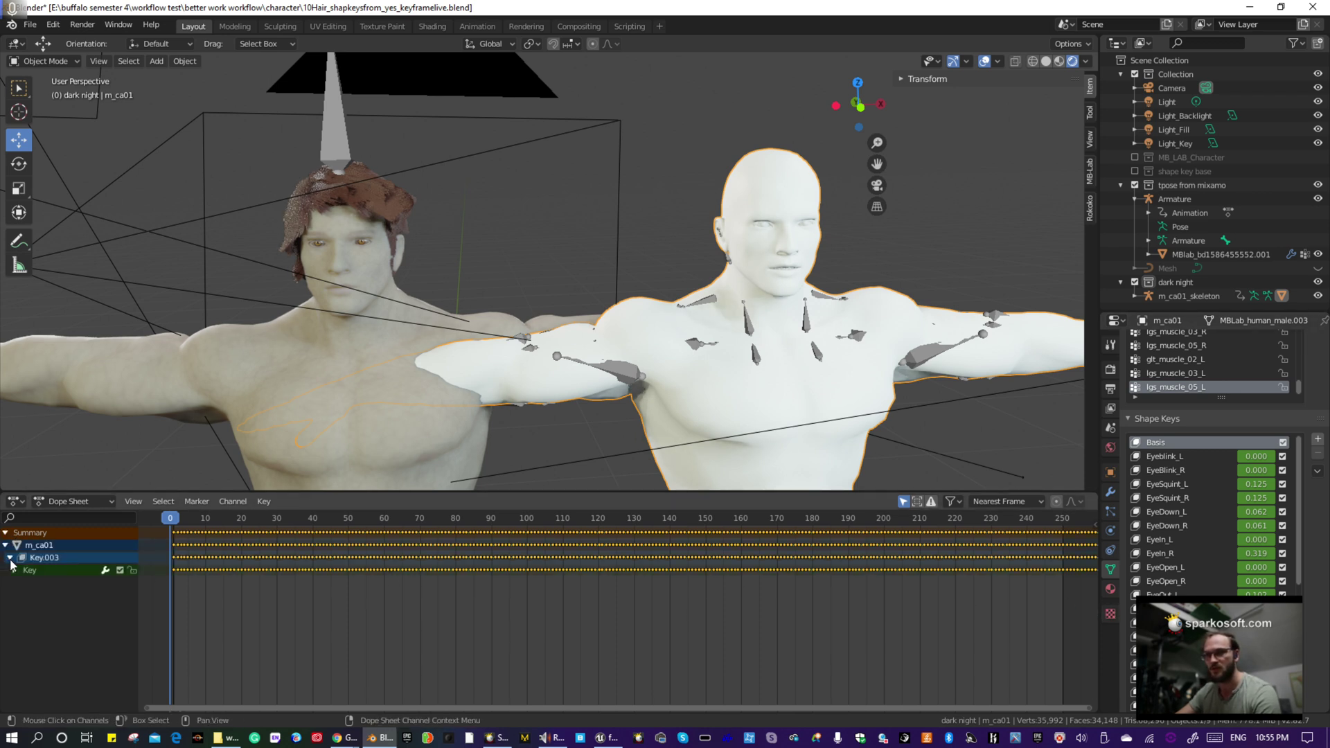
left_click(10, 557)
left_click(9, 558)
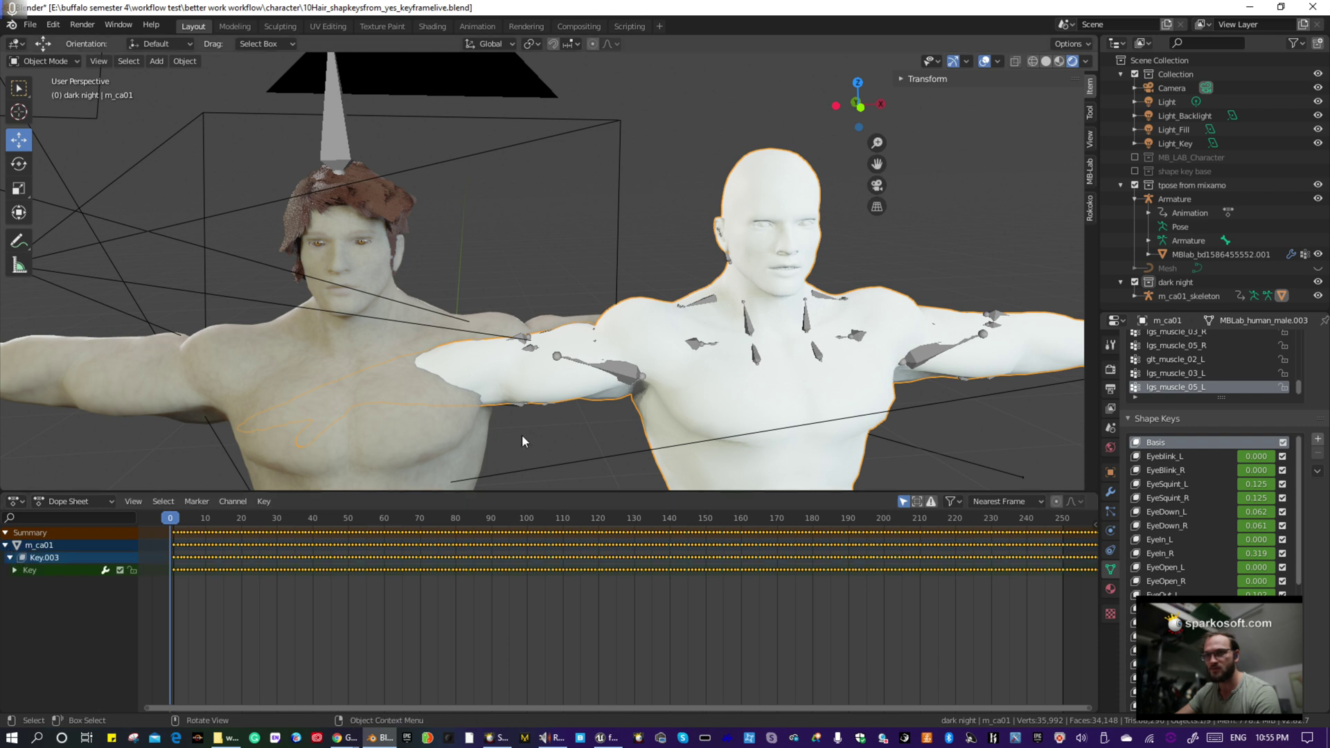
Step: Play the facial animation, scrub back to frame 39, and examine where its last keyframes lie in the Dope Sheet
key("space")
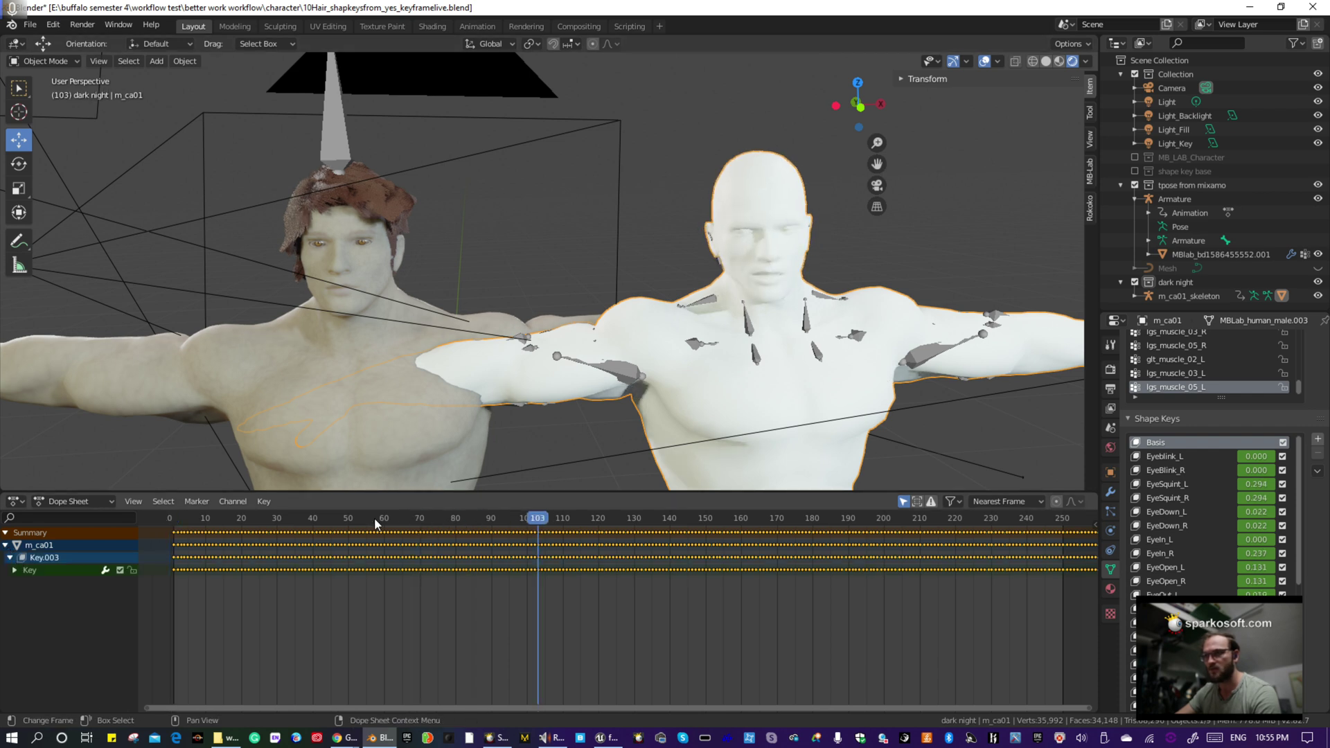
left_click_drag(375, 525, 309, 524)
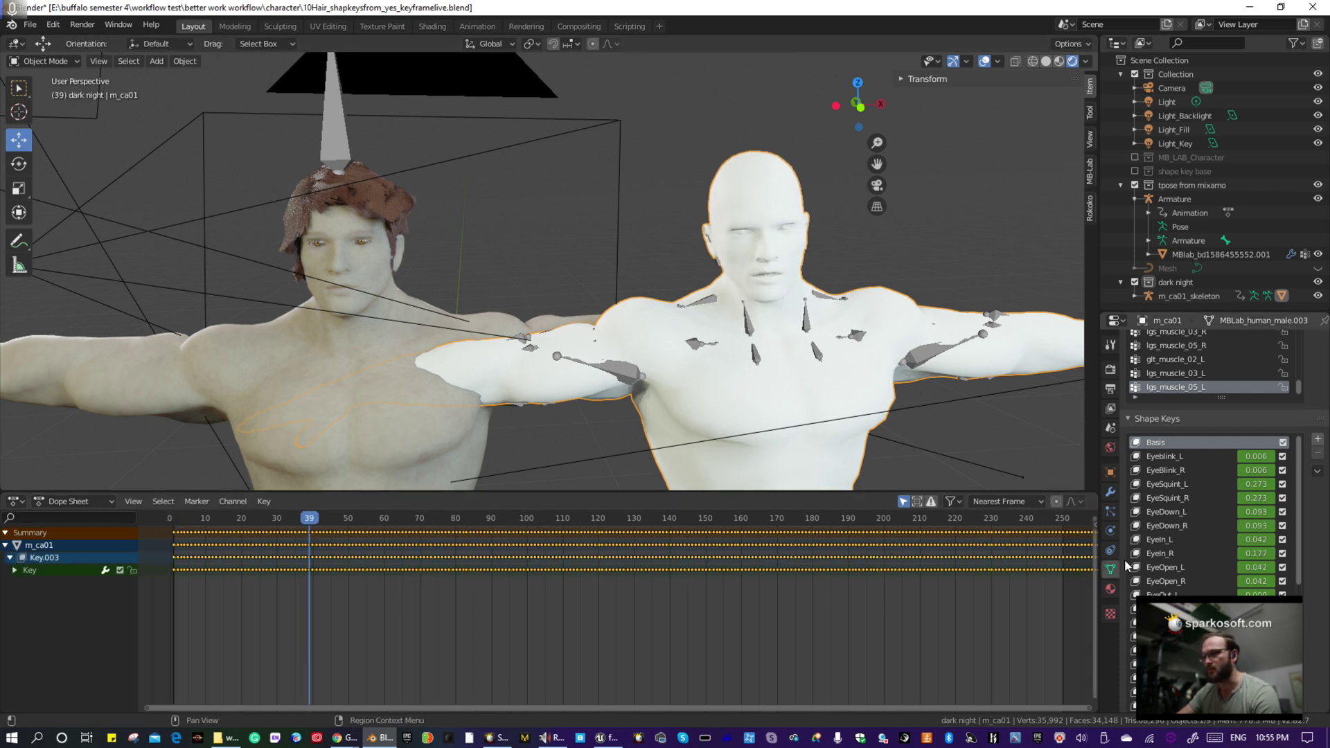
mouse_move(1091, 708)
left_mouse_down()
mouse_move(1032, 703)
mouse_move(1091, 708)
left_mouse_up()
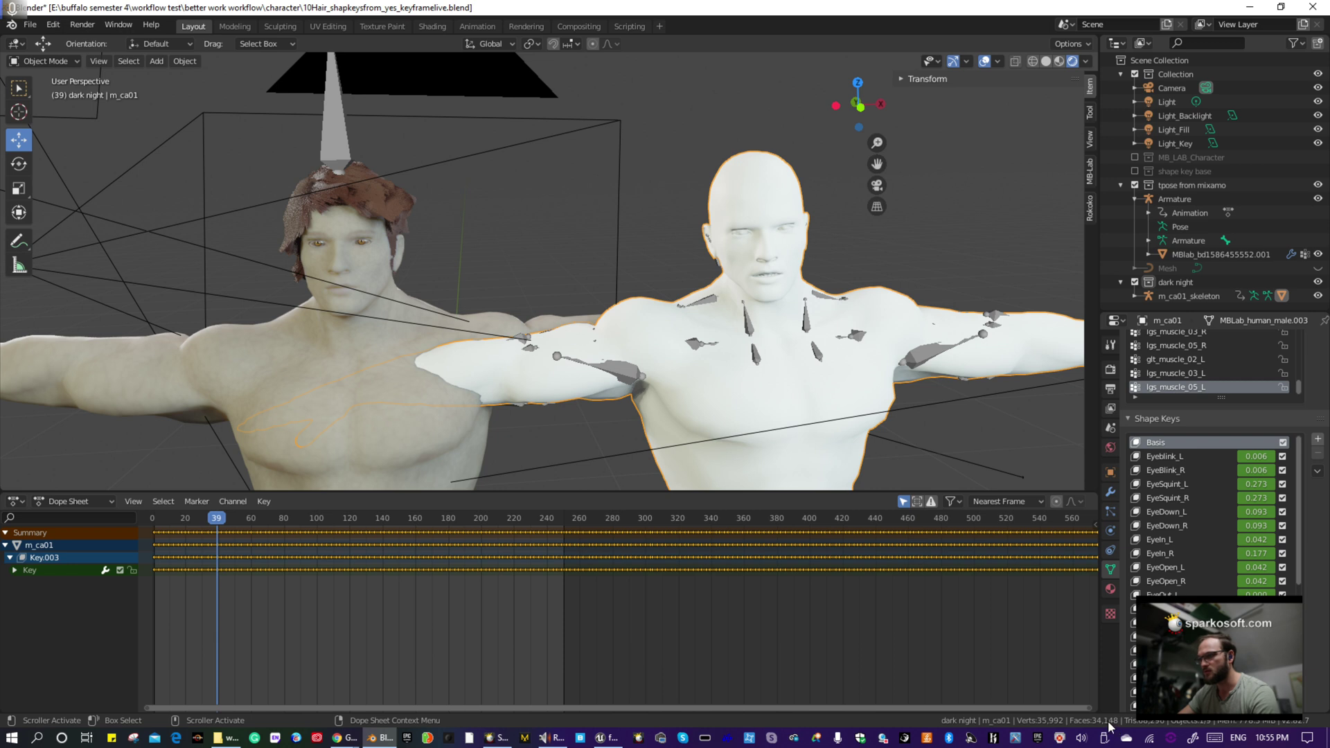
left_click_drag(1092, 707, 1263, 720)
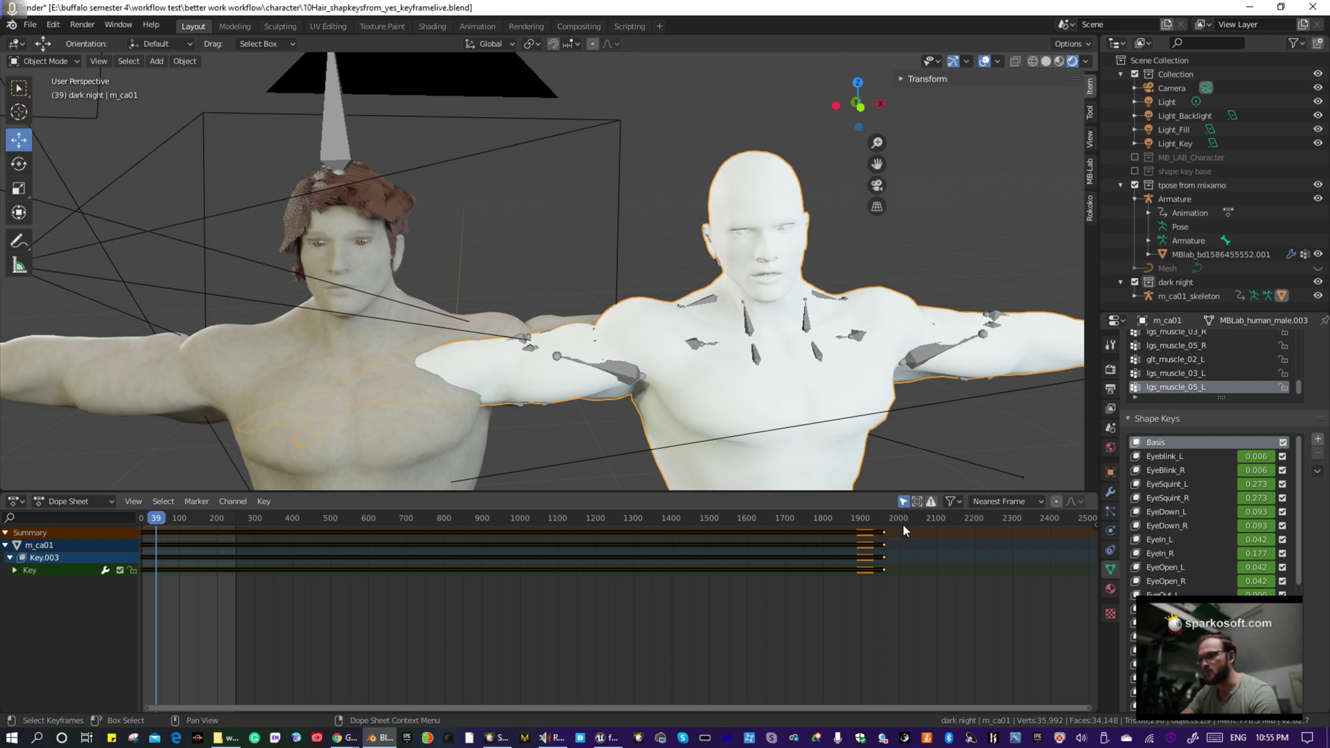
Step: Switch the Dope Sheet area to the Timeline editor and set the scene's end frame to 1950
left_click(15, 504)
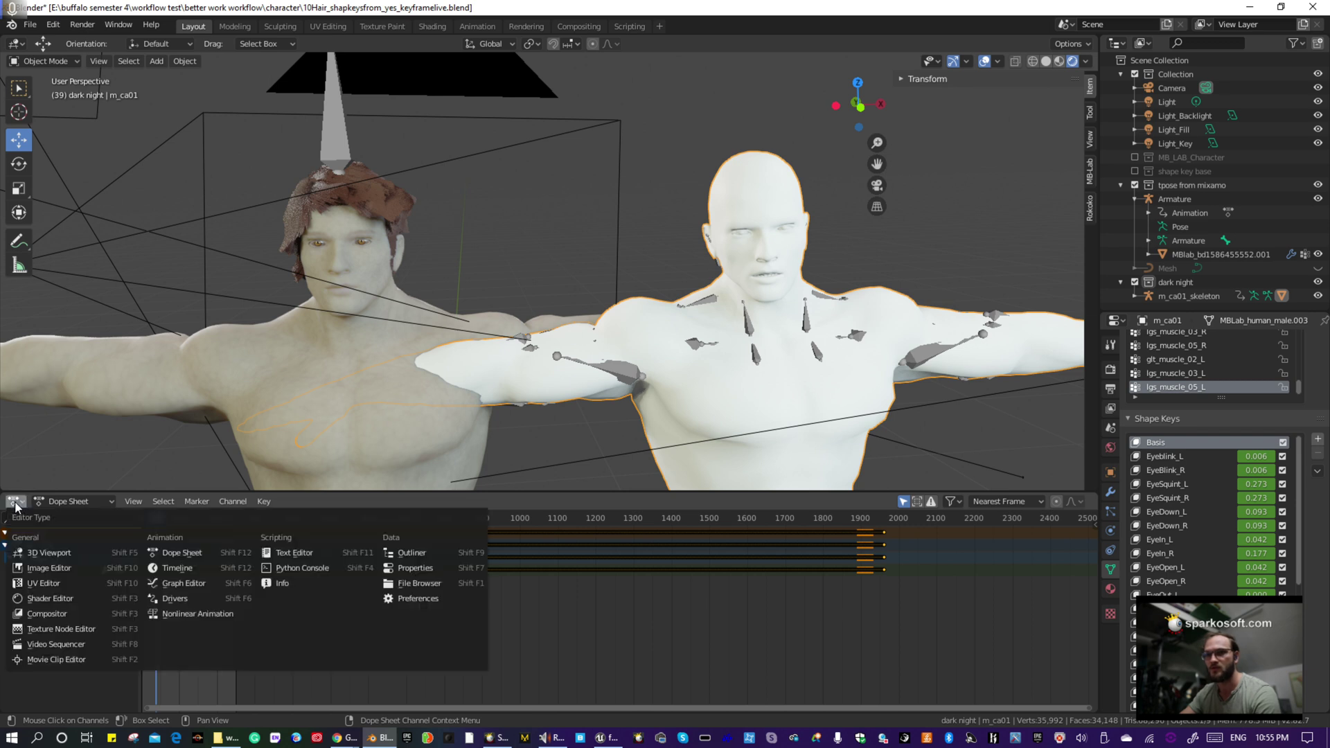
left_click(179, 569)
left_click(1067, 502)
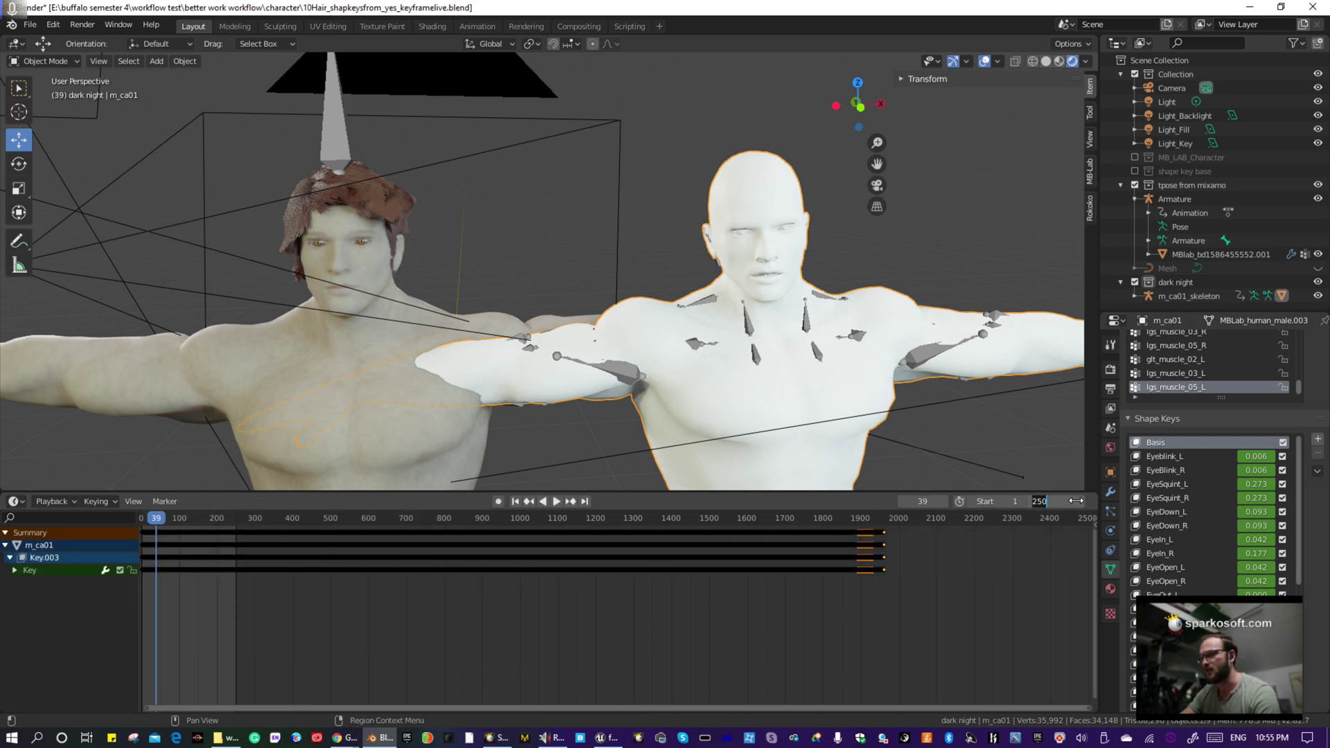
type("19")
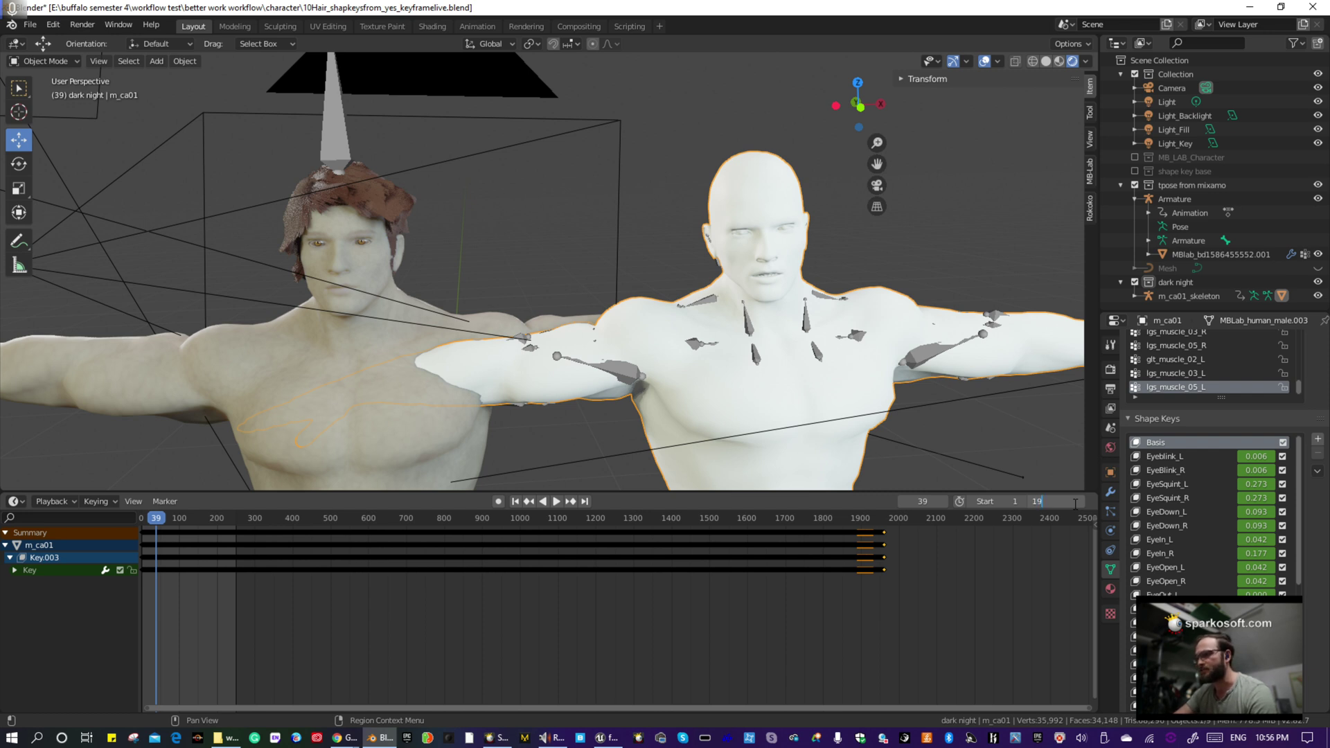
type("50")
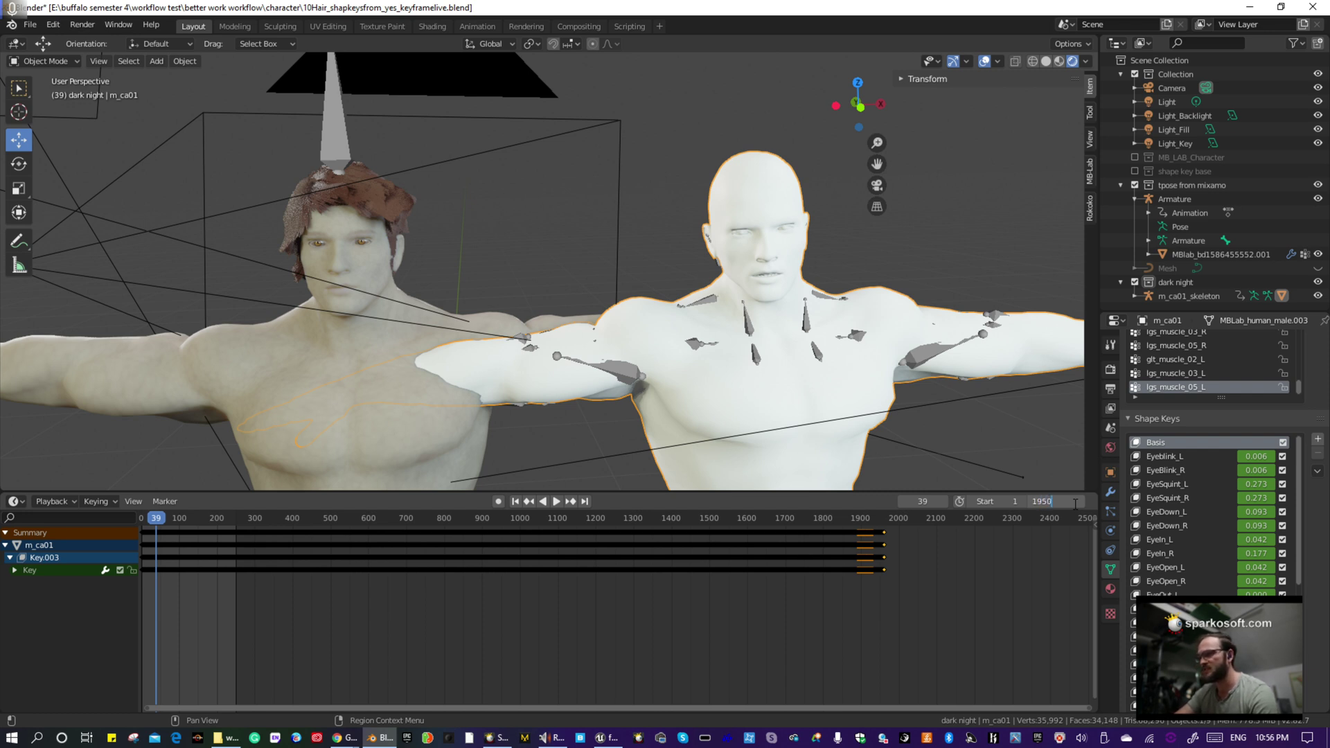
key("Return")
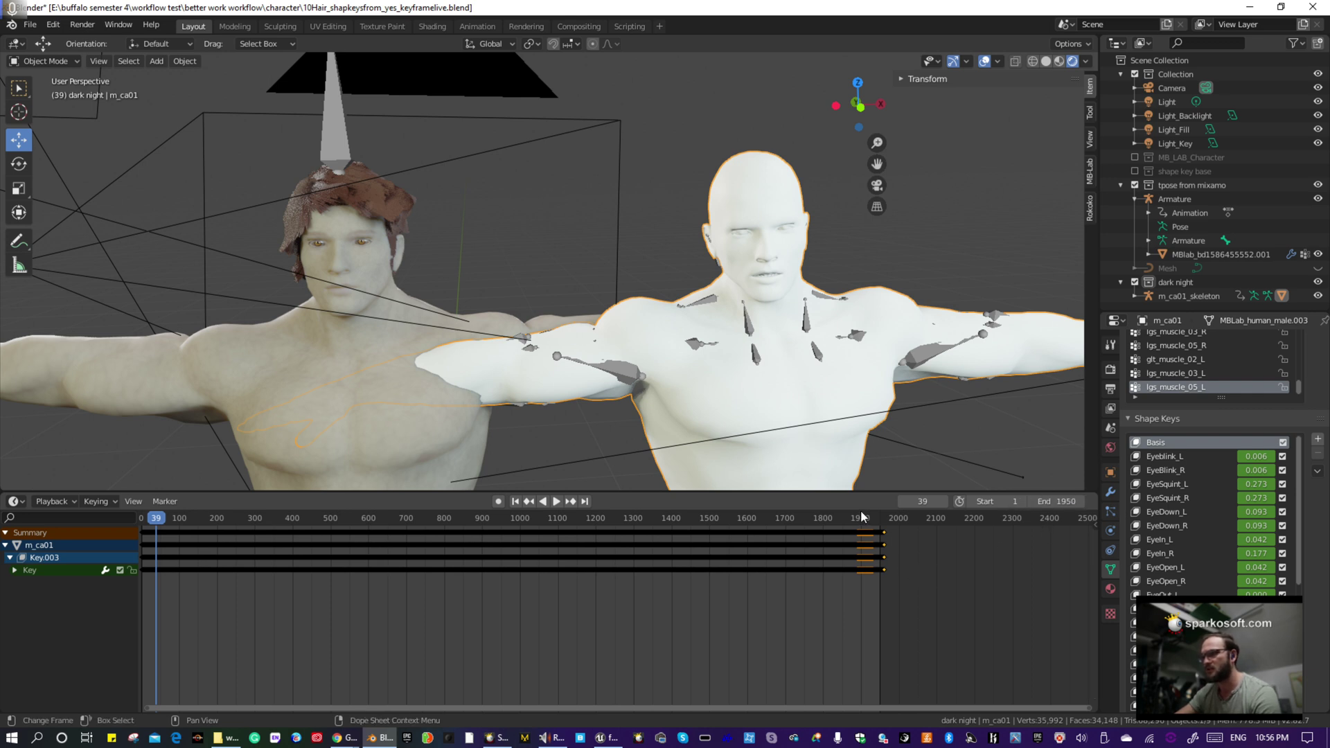
Step: Extend the playback range by setting the scene's end frame to 2000
left_click(1074, 497)
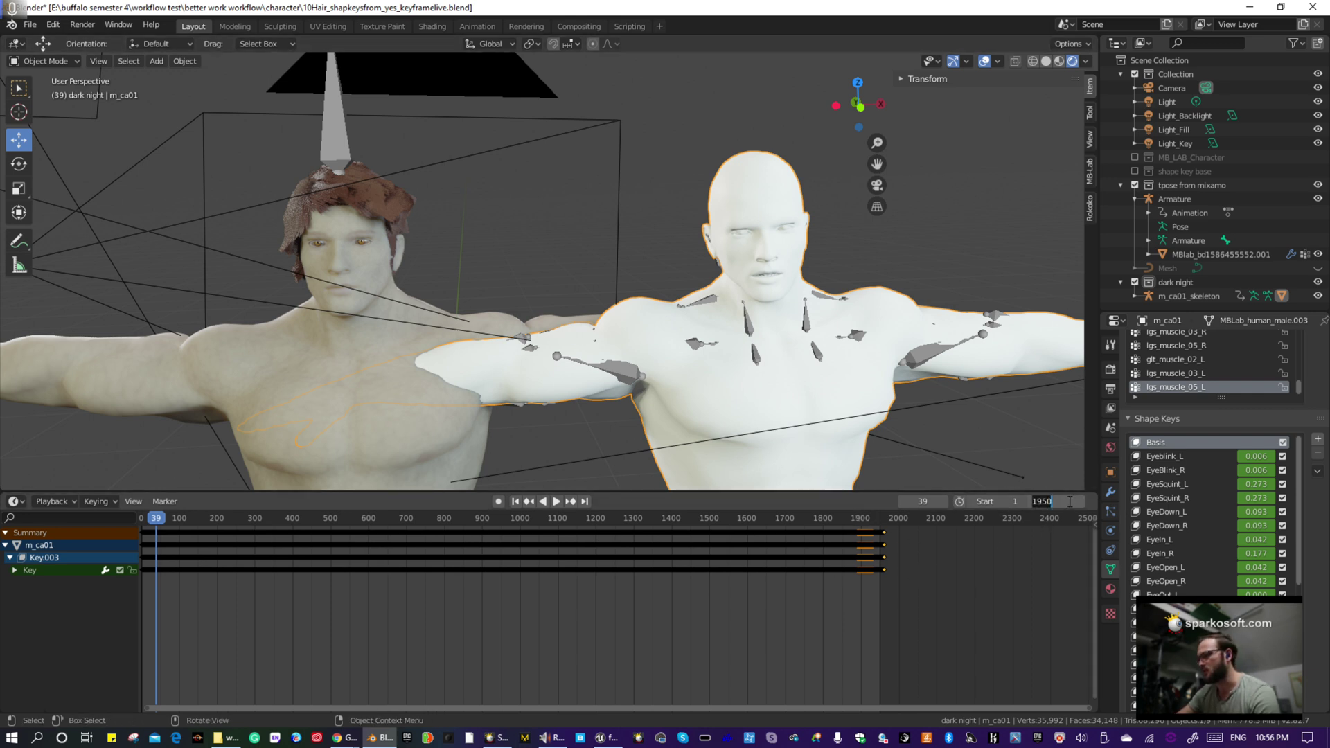
type("2000")
key("Return")
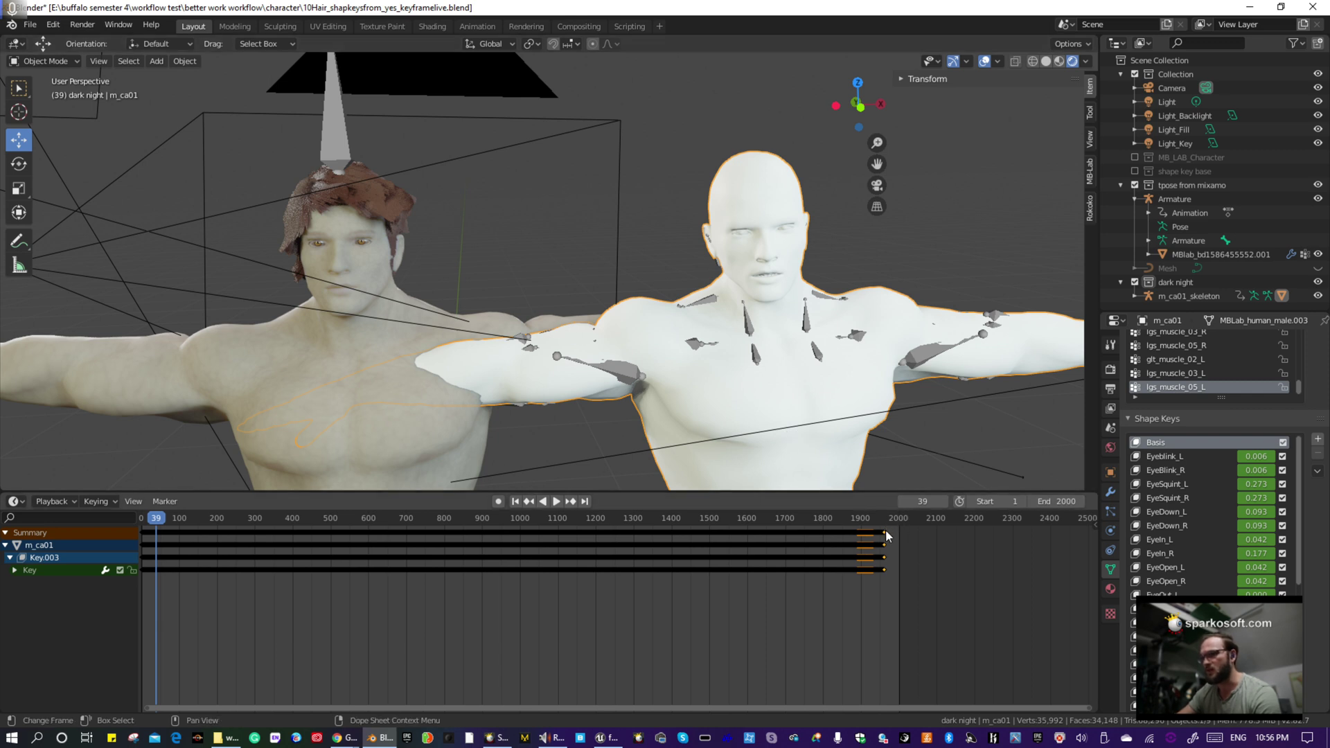
Step: Switch the Timeline area back to the Dope Sheet editor, then select and copy all of m_ca01's facial animation keyframes
left_click(23, 502)
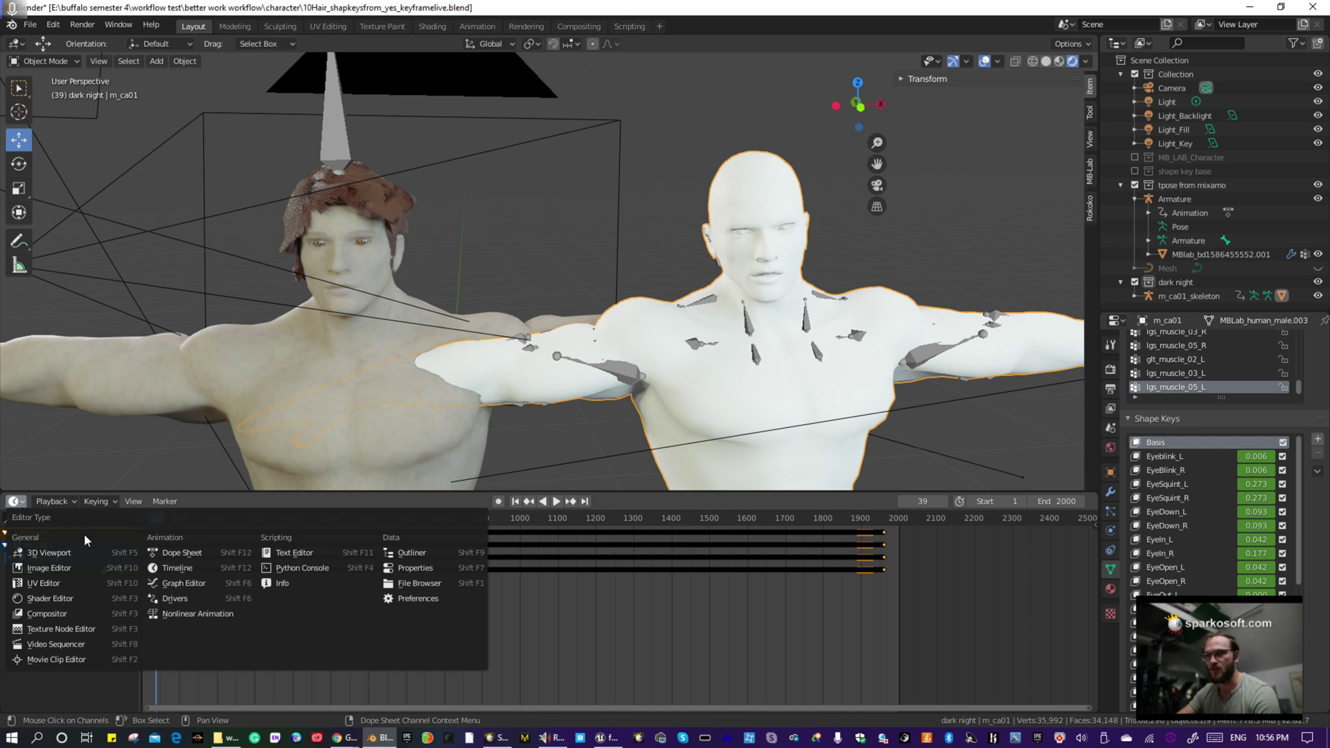
left_click(193, 553)
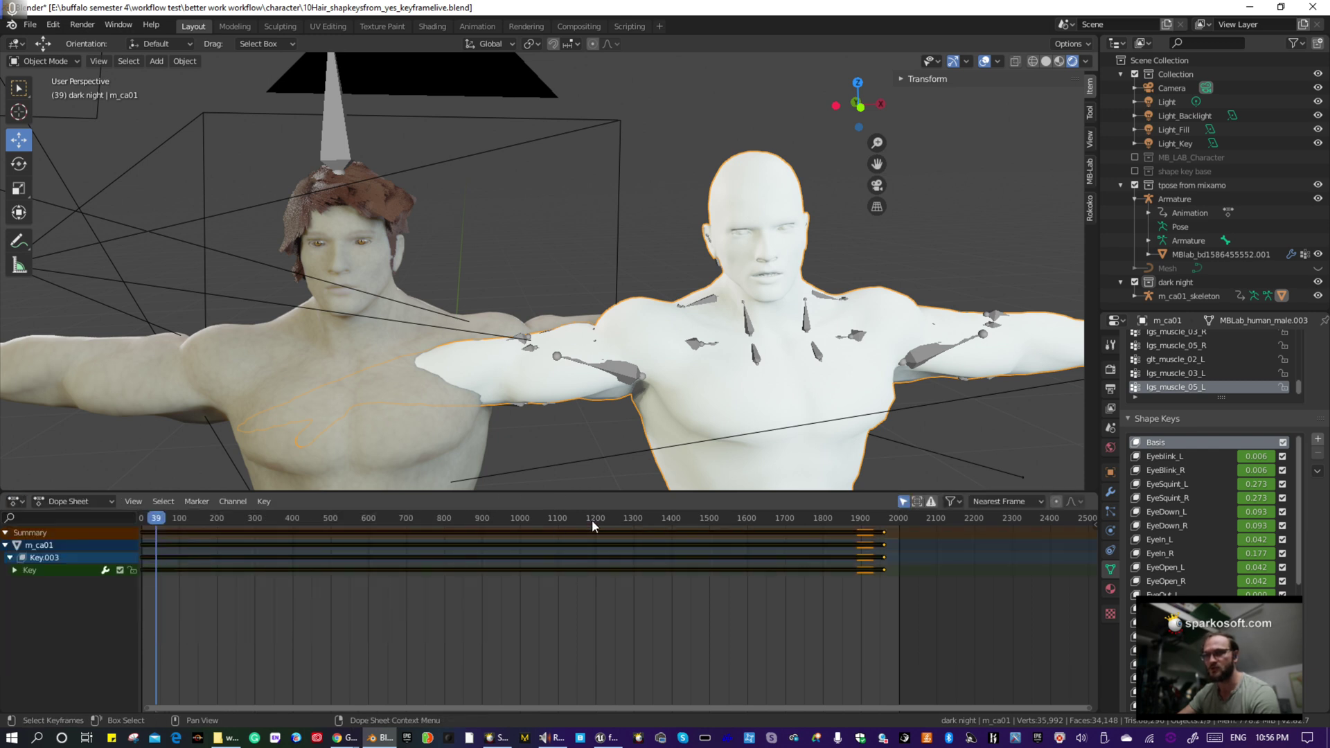
left_click_drag(913, 603, 2, 478)
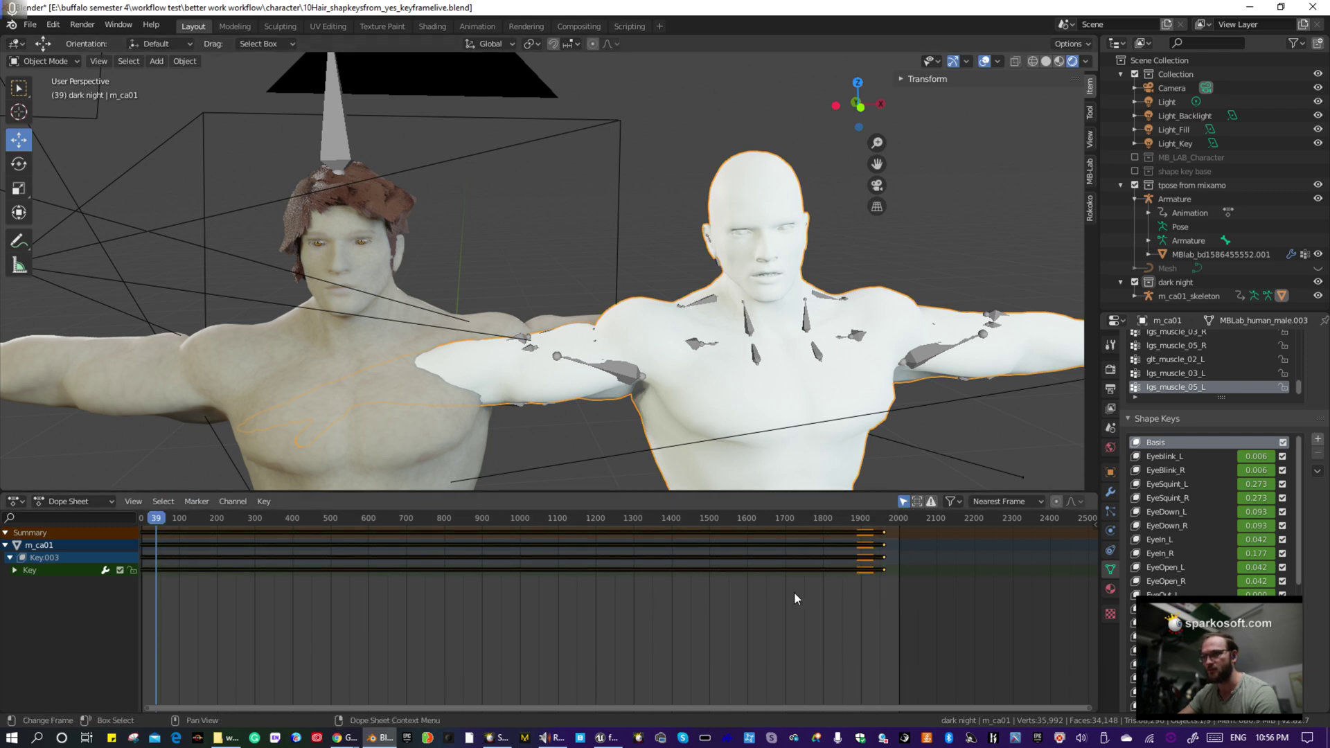
left_click_drag(900, 596, 29, 532)
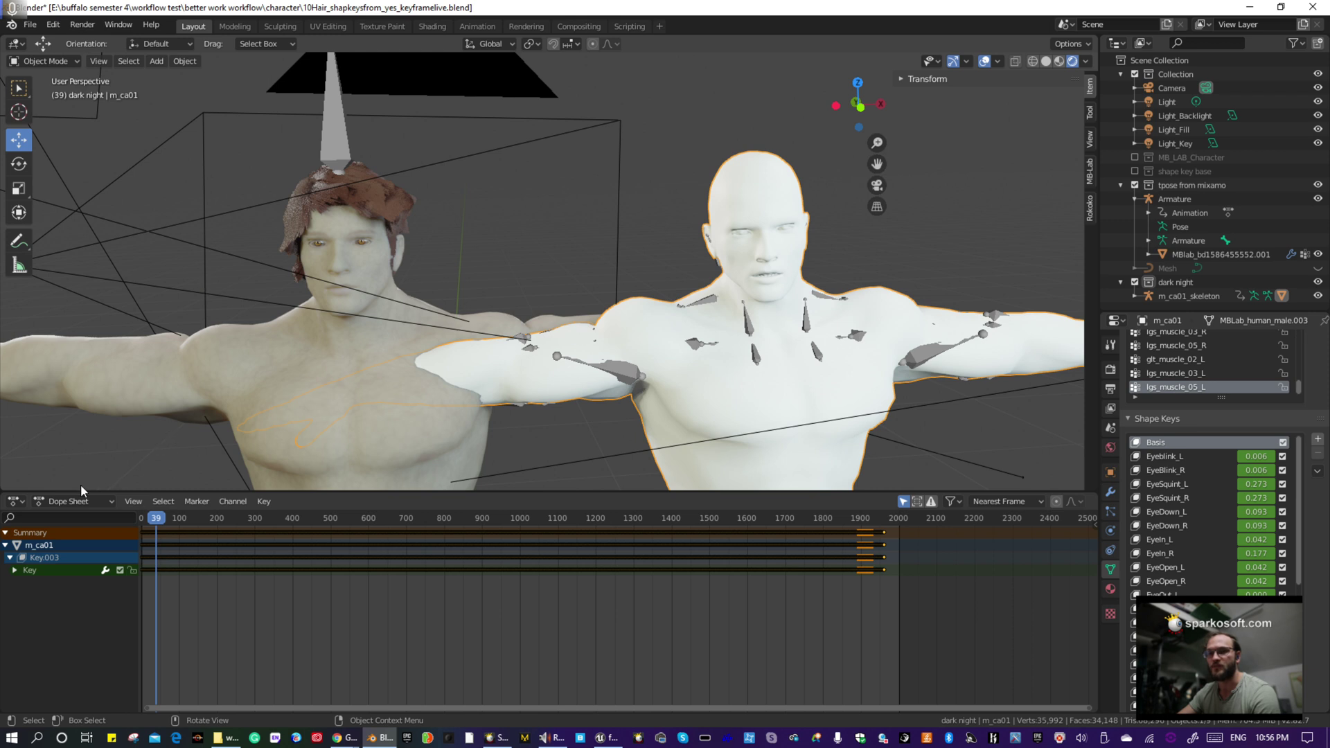
Step: Select the haired character mesh MBlab_bd1586455552.001 and paste the copied shape-key keyframes at frame 17
left_click(259, 338)
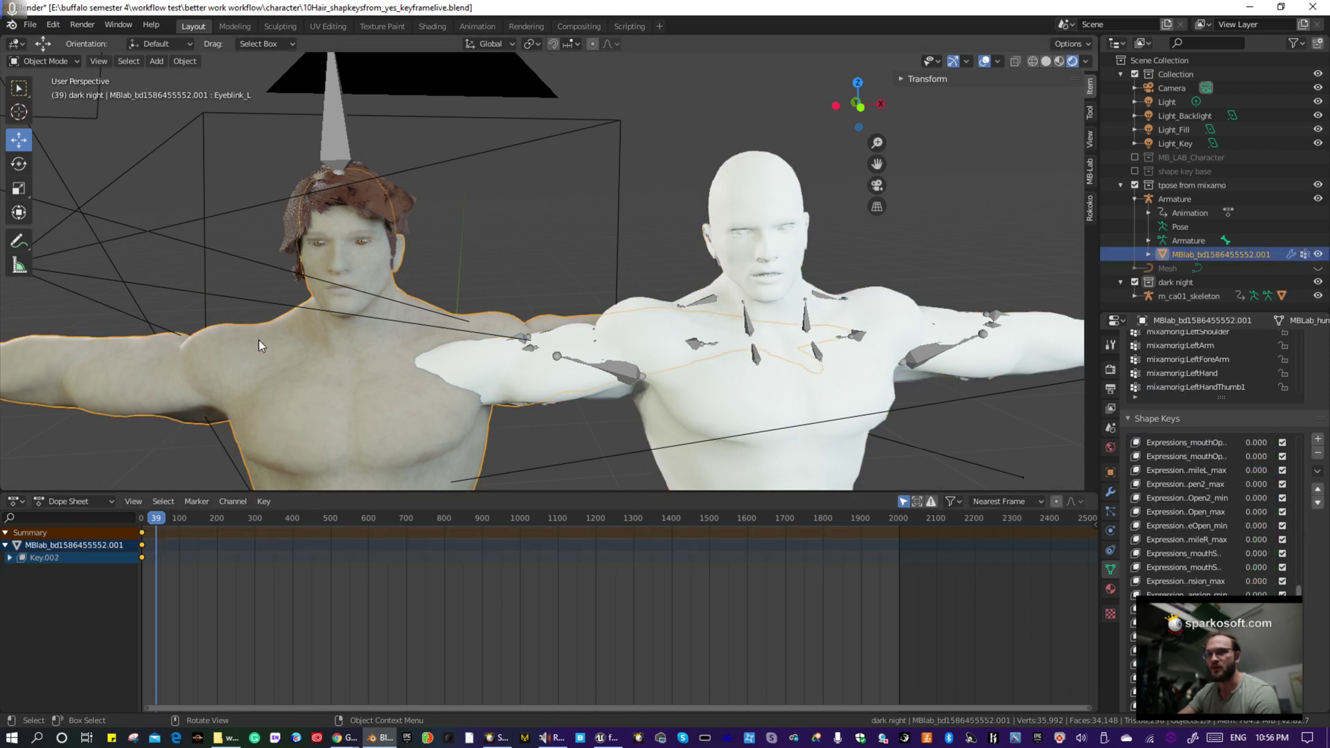
left_click_drag(161, 523, 149, 527)
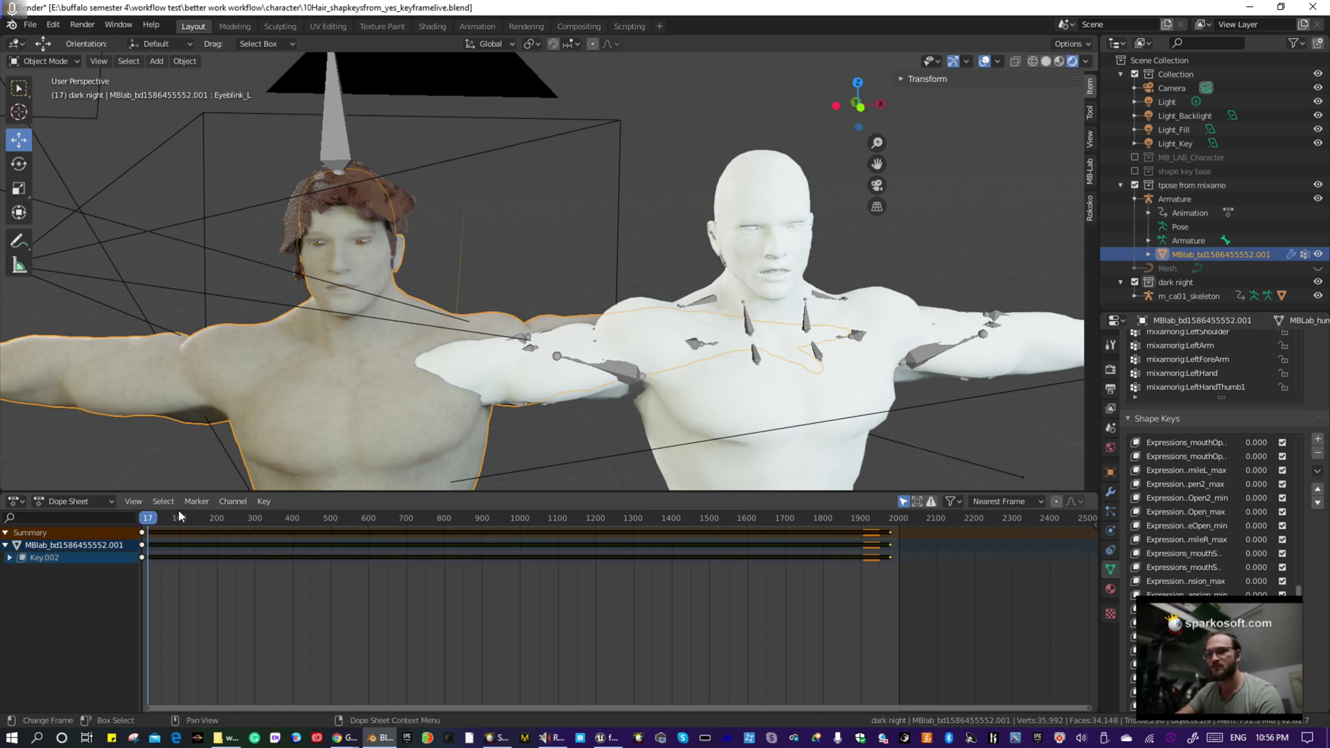
Step: Scrub and play the haired character's animation around frames 1833 and 974 to compare both faces, then return to frame 13
left_click_drag(156, 522, 837, 506)
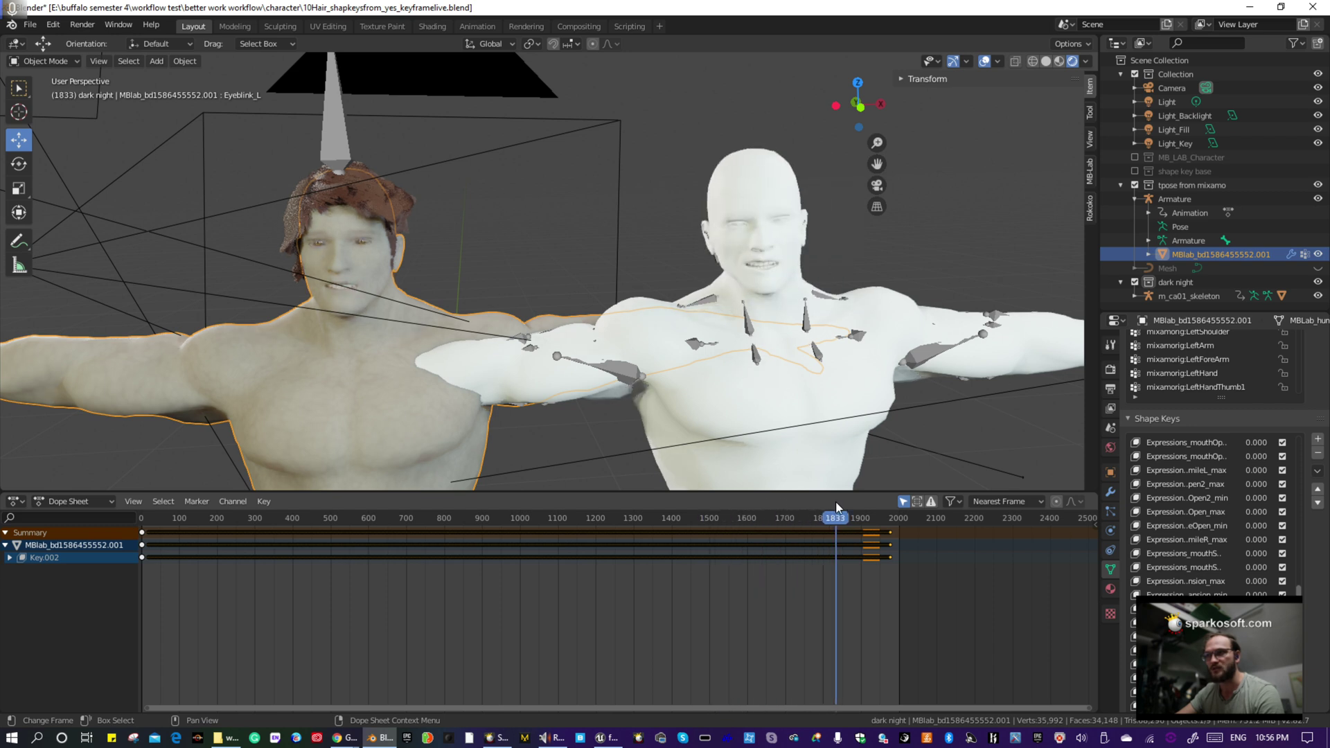
key("space")
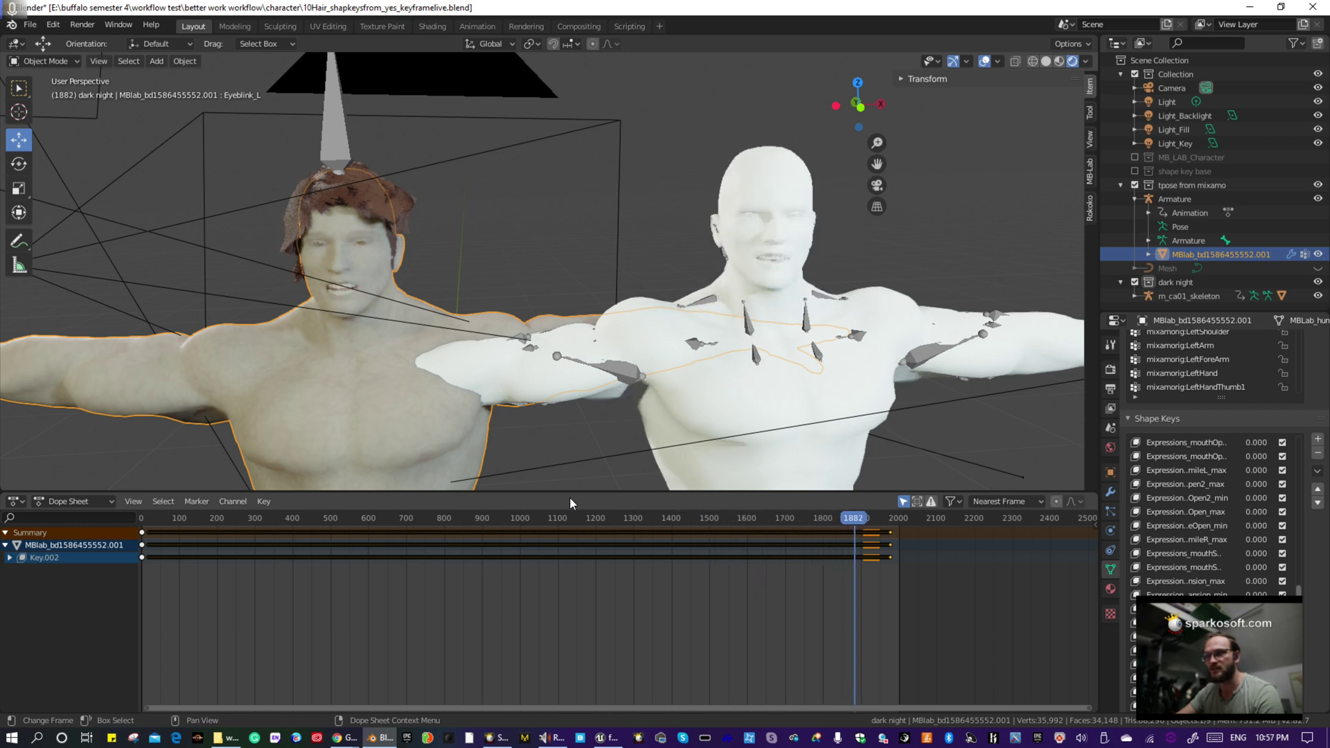
left_click(510, 517)
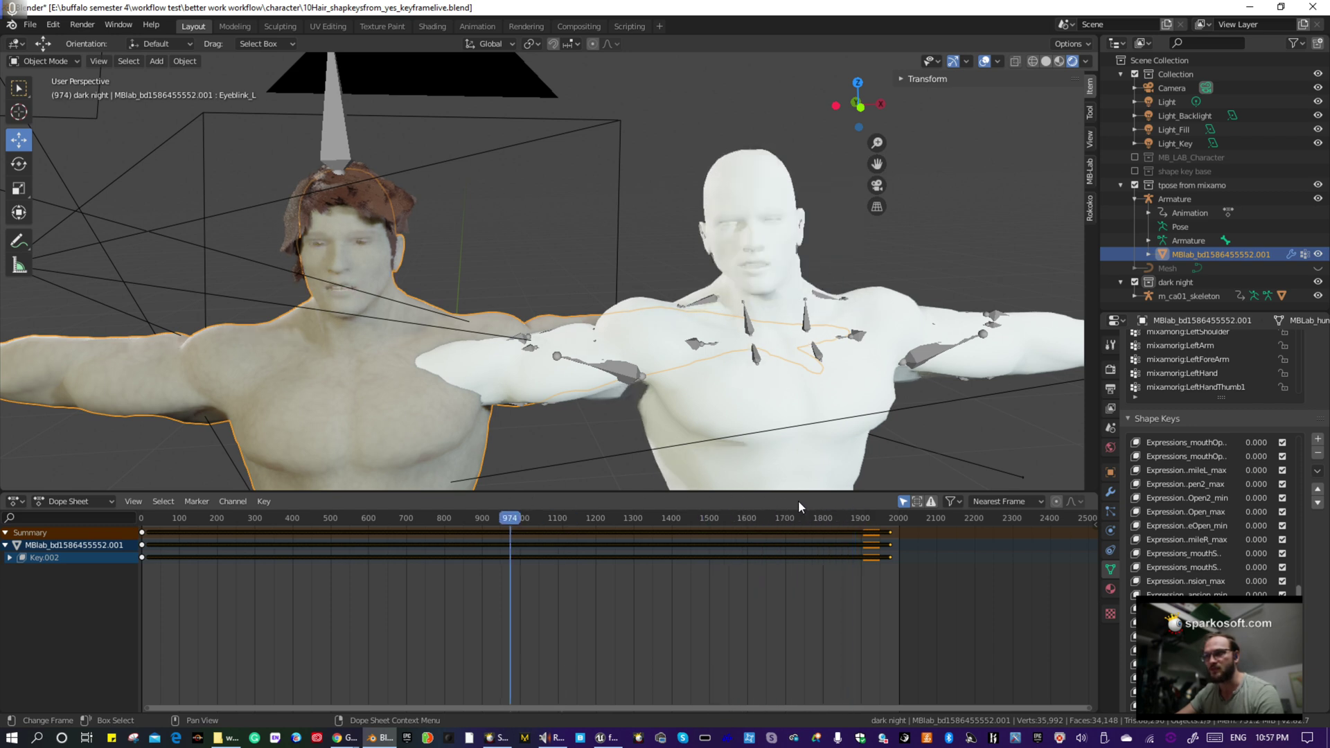
left_click(147, 518)
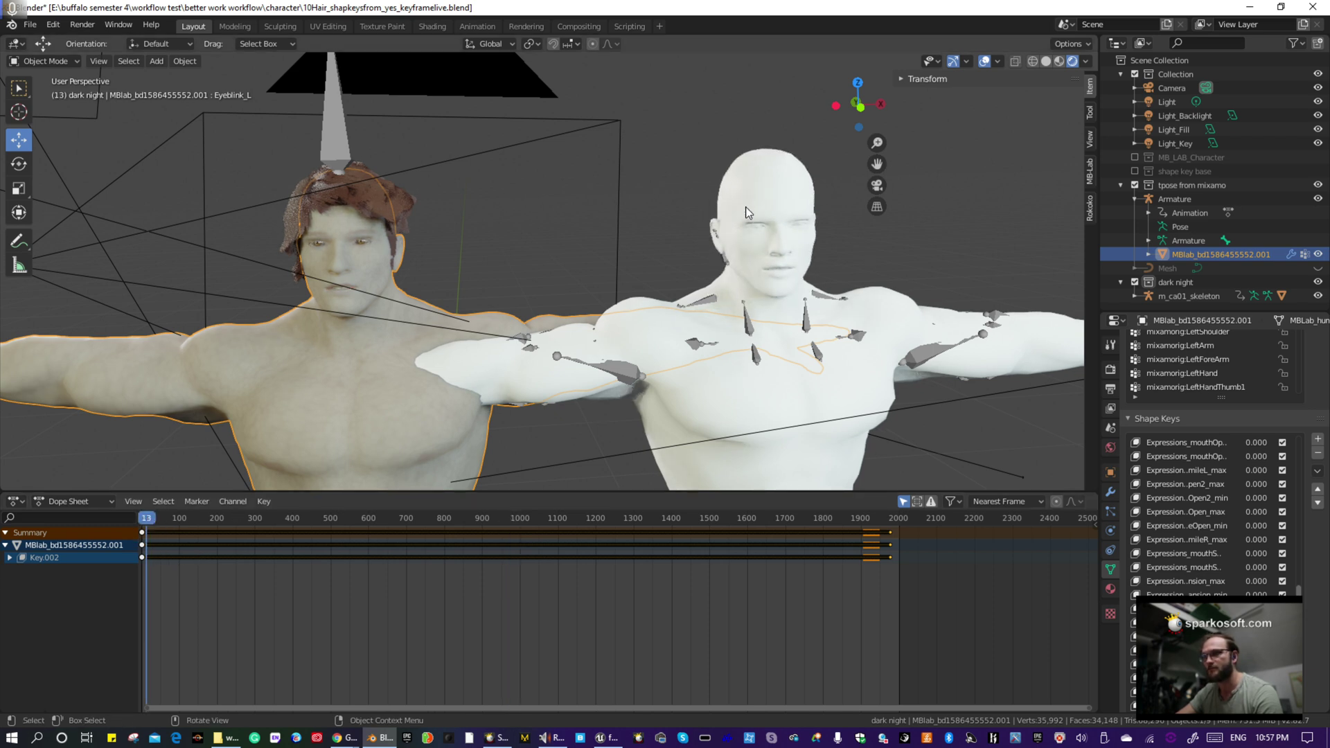
Step: Hide the bald character's dark night collection and scrub to frame 1796 to review the haired character's facial animation alone
left_click(747, 184)
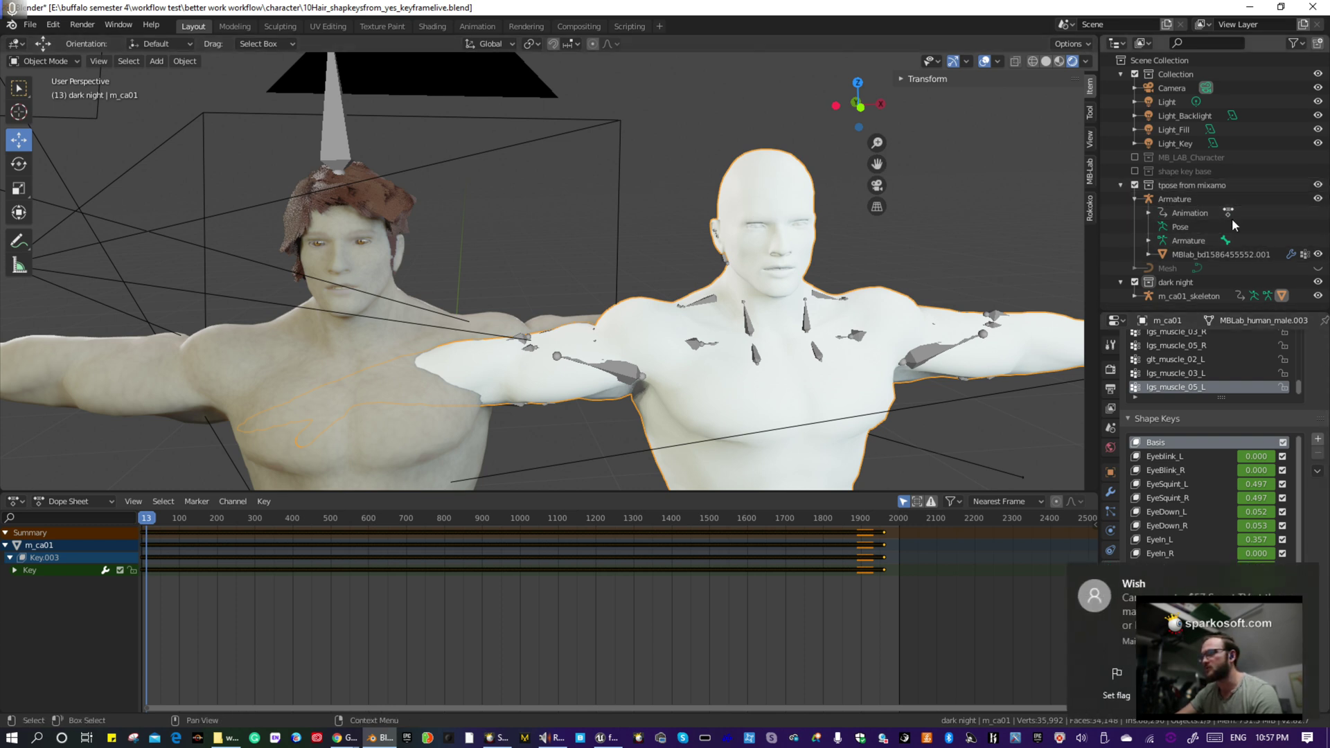
left_click(1317, 282)
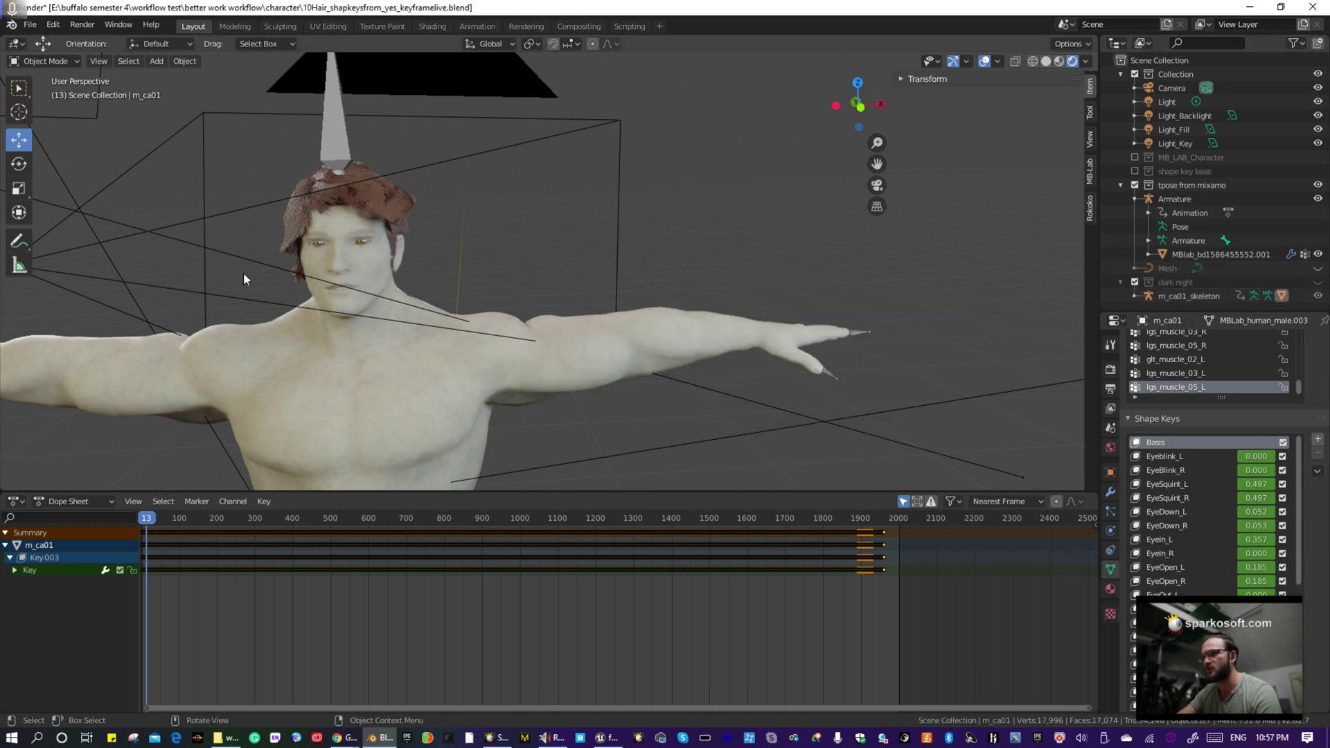
left_click_drag(173, 517, 822, 513)
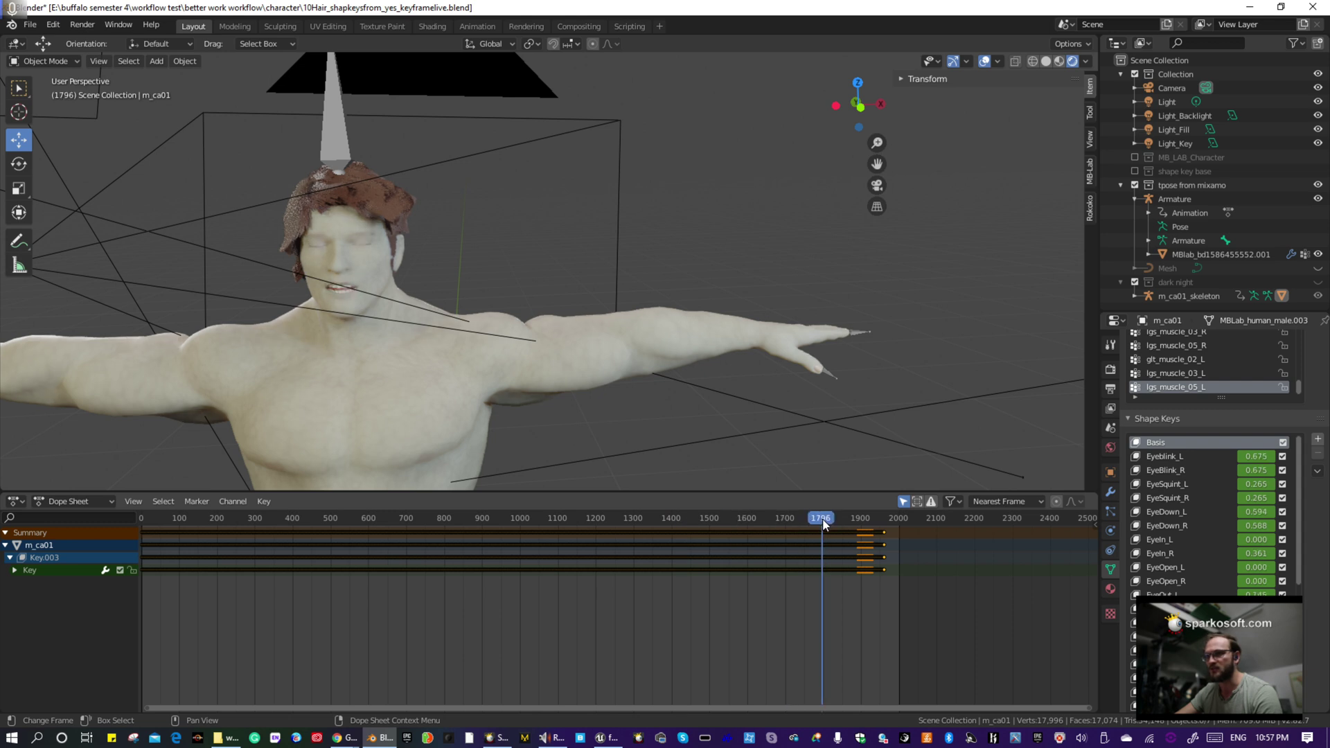